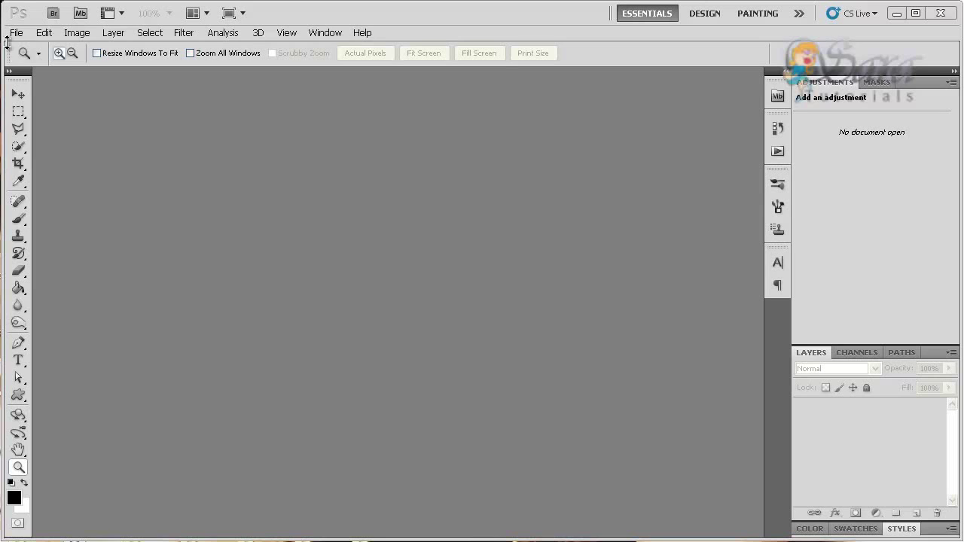
# - Create a 1200 × 1200 px, 300 ppi white document and add an empty Layer 1
pyautogui.click(15, 32)
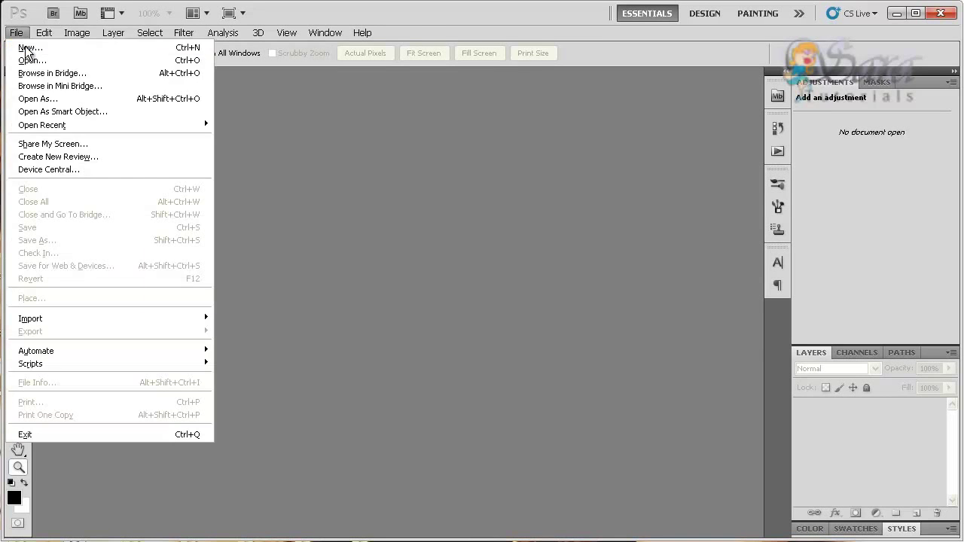
pyautogui.click(27, 48)
pyautogui.click(285, 155)
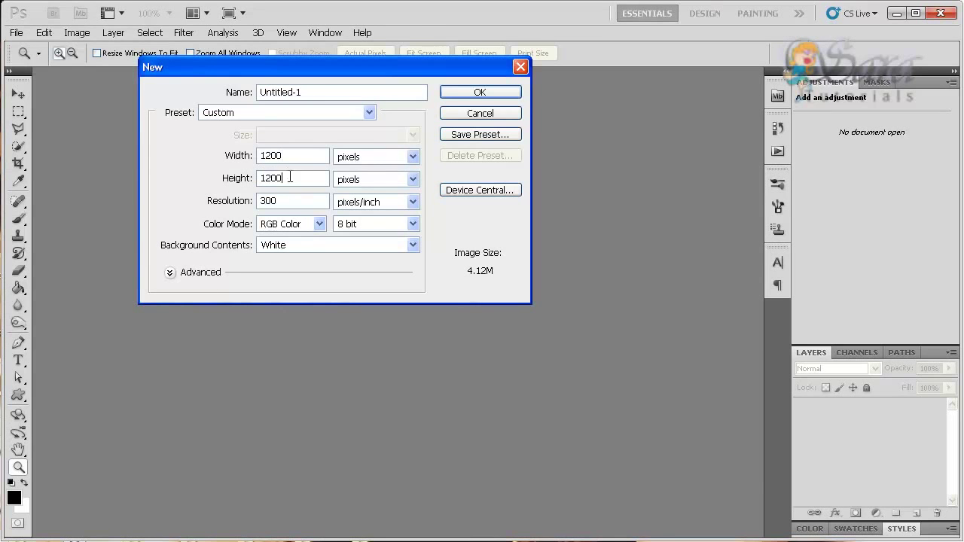
pyautogui.click(476, 91)
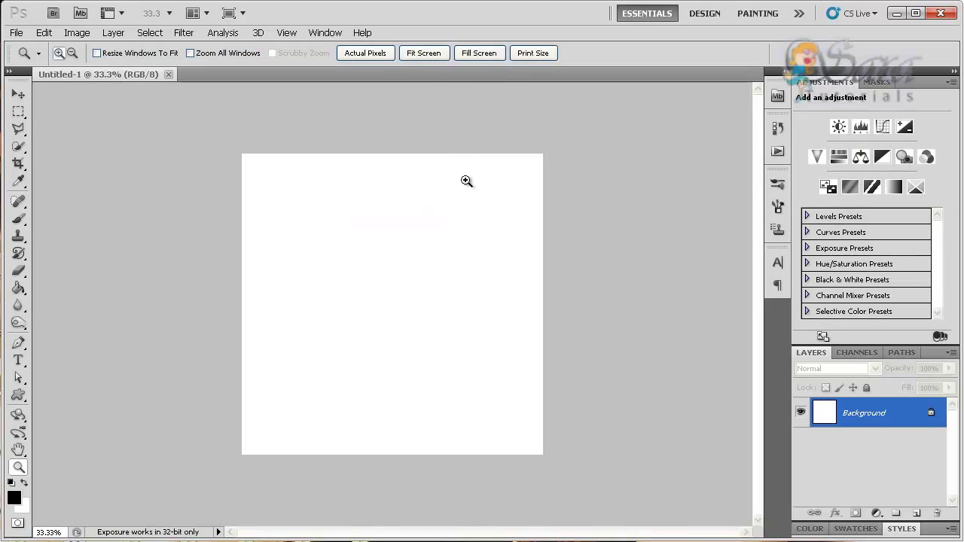
pyautogui.click(413, 51)
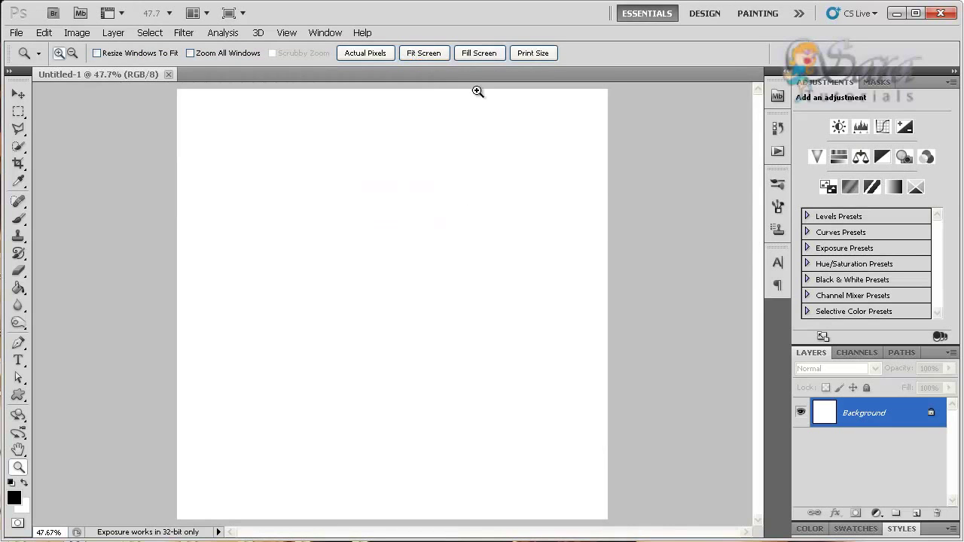
pyautogui.click(917, 514)
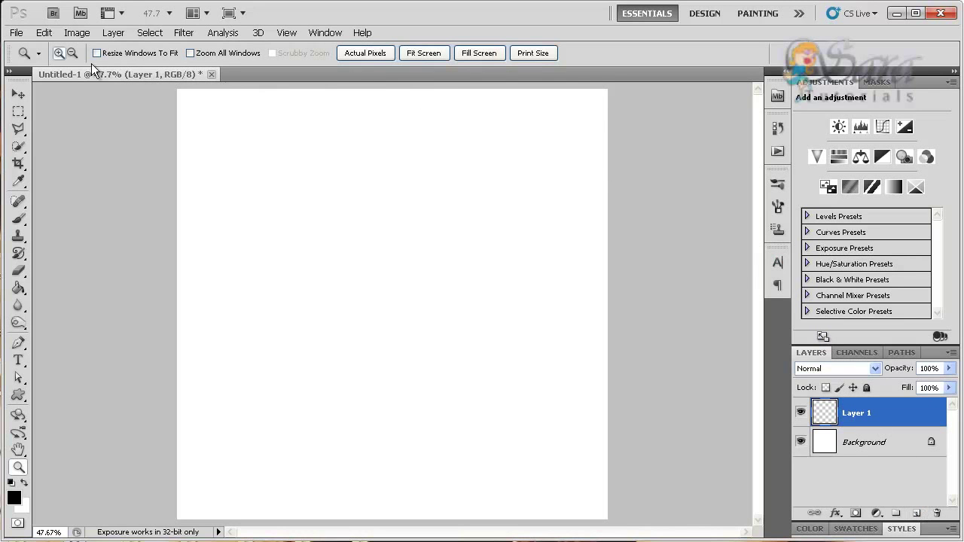
# - Fill Layer 1 with 50% Gray at Normal mode and 100% opacity
pyautogui.click(42, 33)
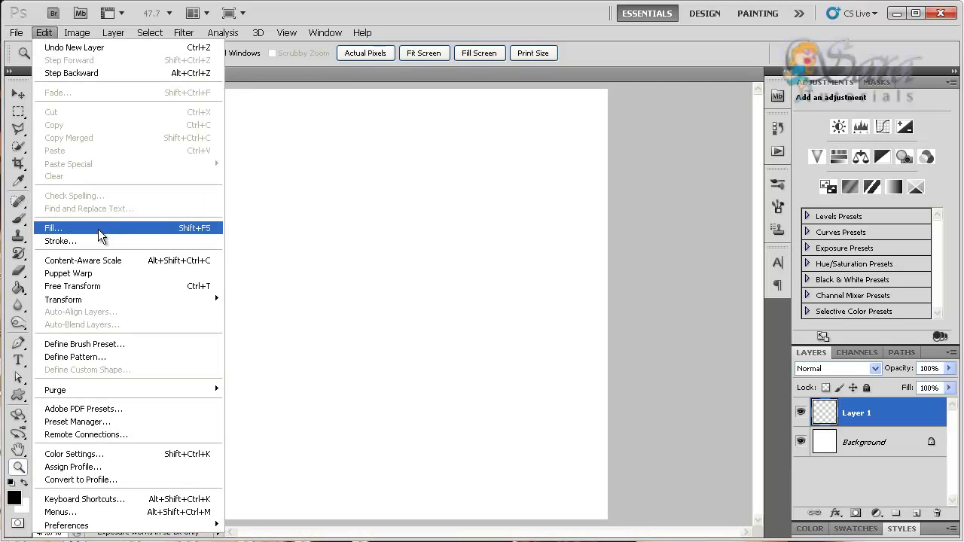
pyautogui.click(102, 226)
pyautogui.click(364, 130)
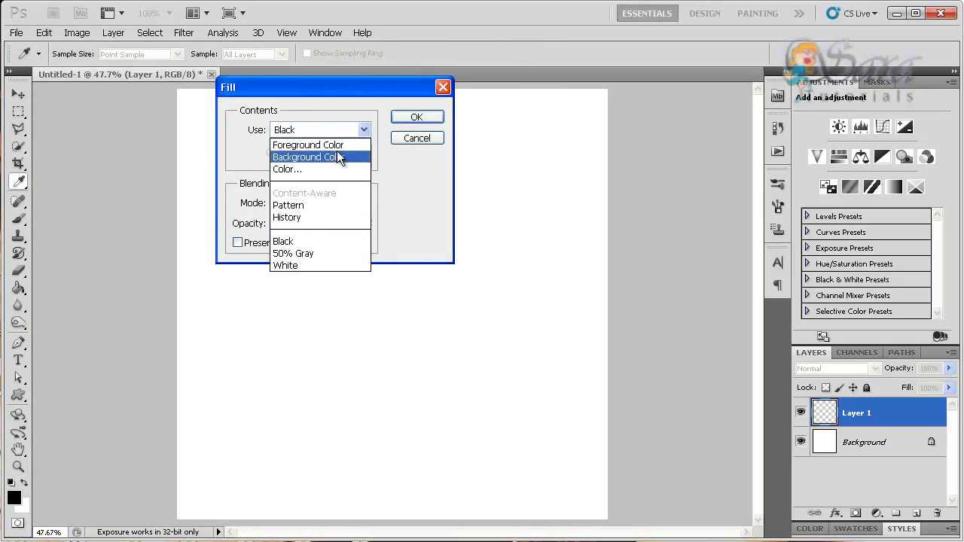
pyautogui.click(300, 253)
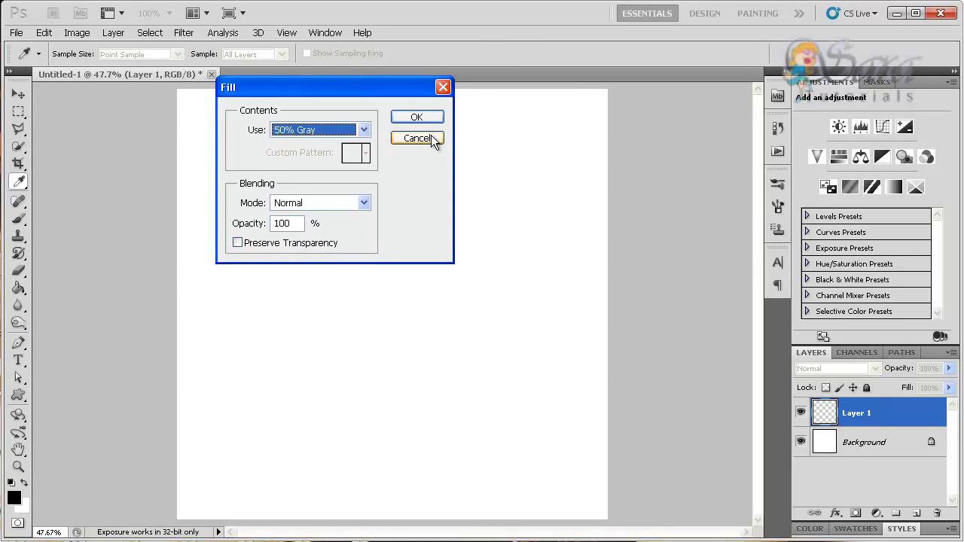
pyautogui.click(416, 118)
pyautogui.press('z')
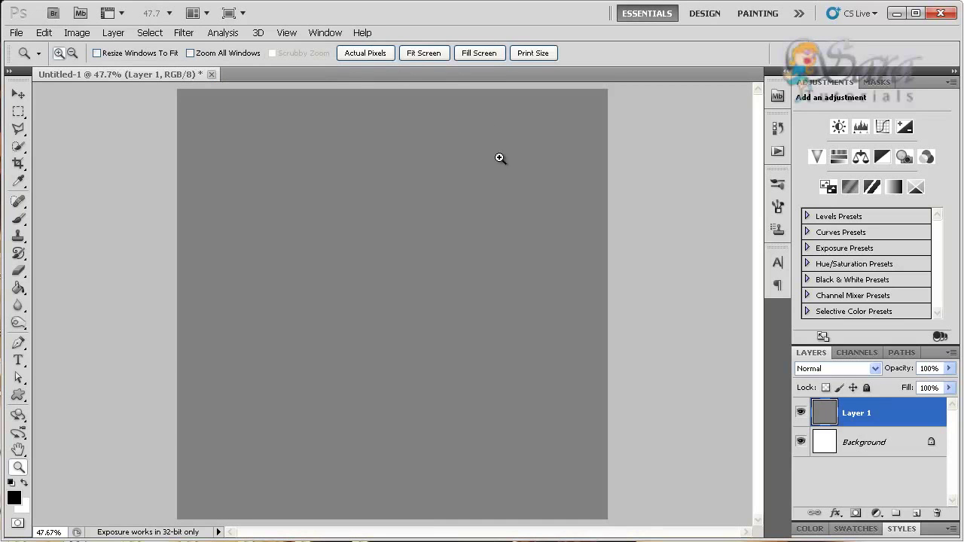
# - Apply Add Noise to the gray layer at 153%, Gaussian, Monochromatic
pyautogui.click(179, 32)
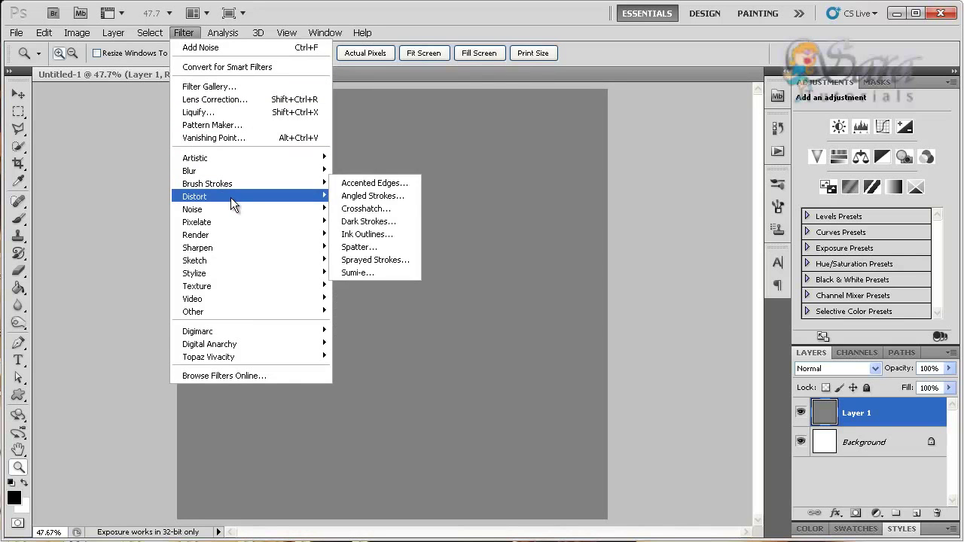
pyautogui.moveTo(192, 209)
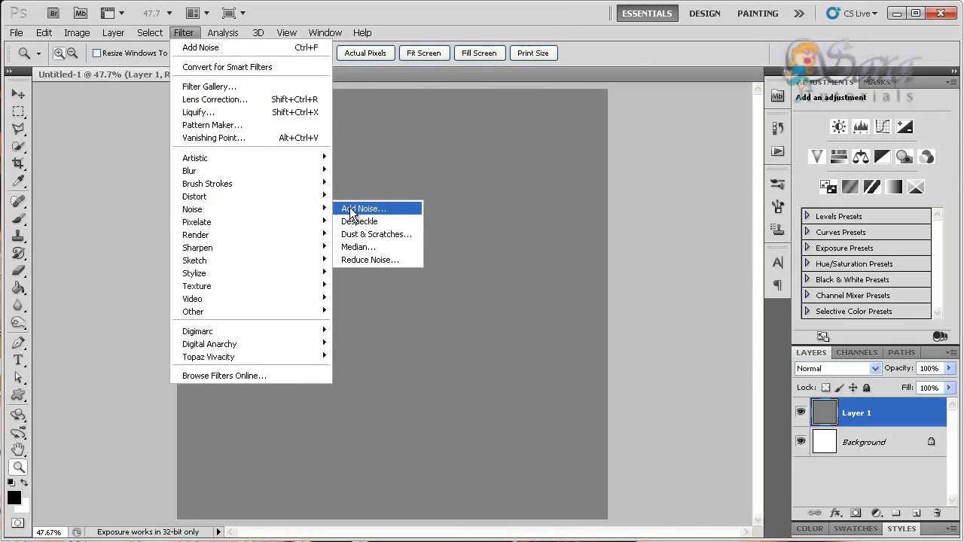
pyautogui.click(351, 213)
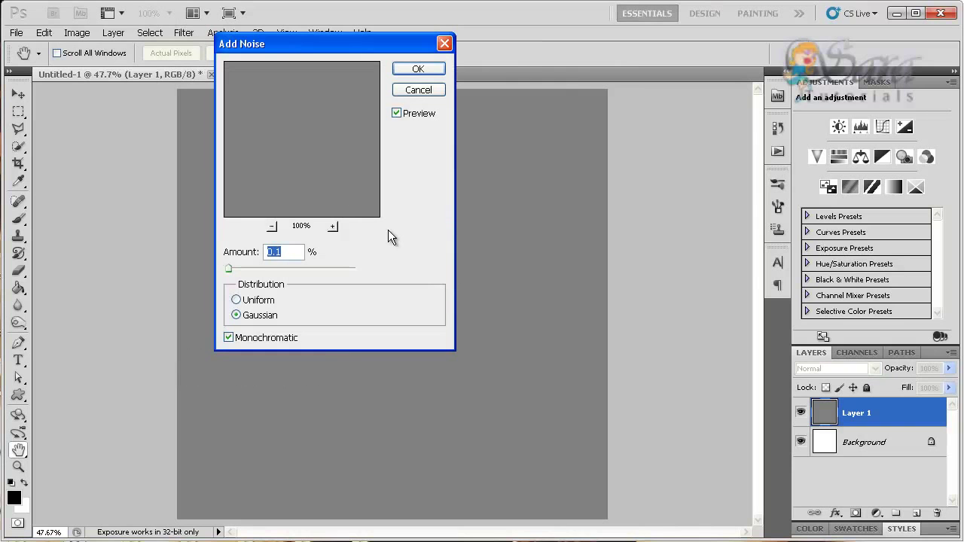
pyautogui.moveTo(228, 271); pyautogui.dragTo(278, 275)
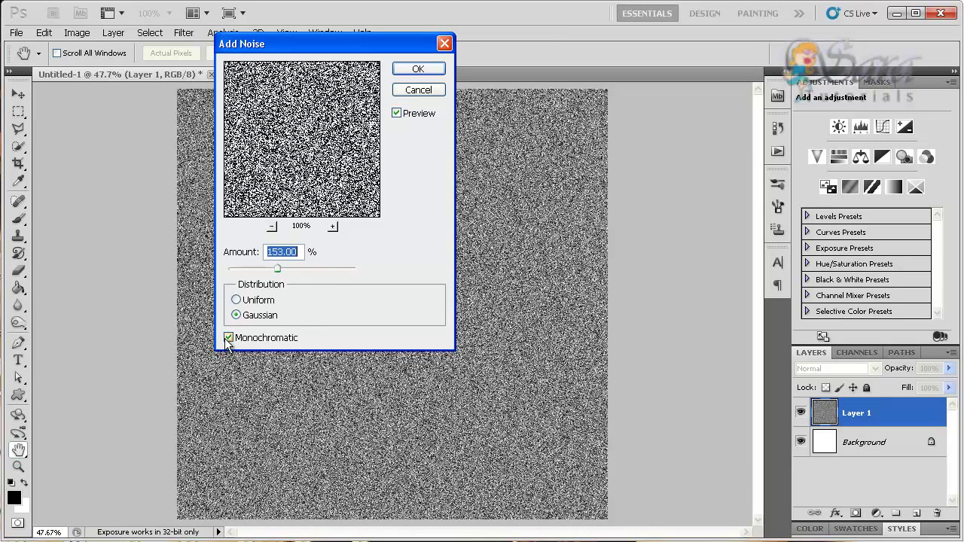
pyautogui.click(416, 71)
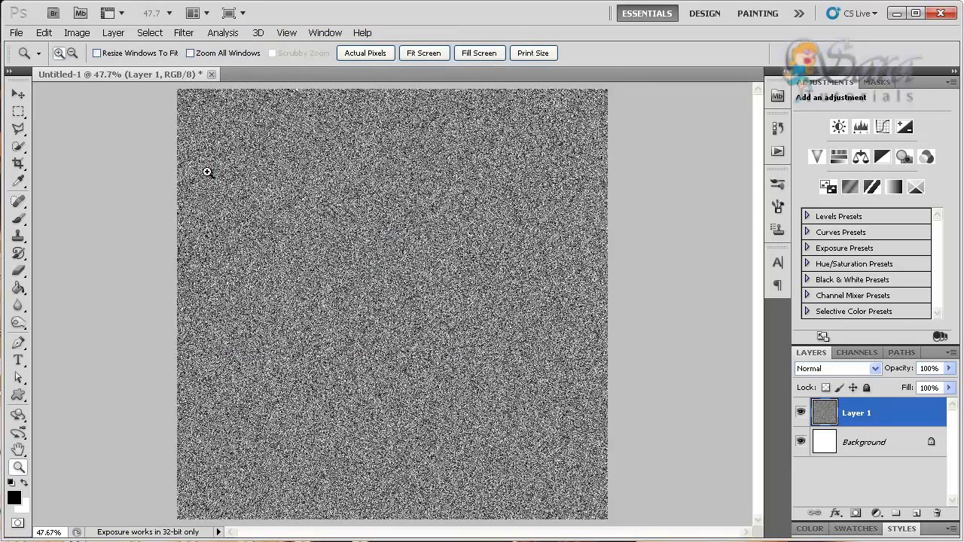
# - Soften the noise with a Gaussian Blur of 1.1 pixels radius
pyautogui.click(182, 37)
pyautogui.moveTo(190, 171)
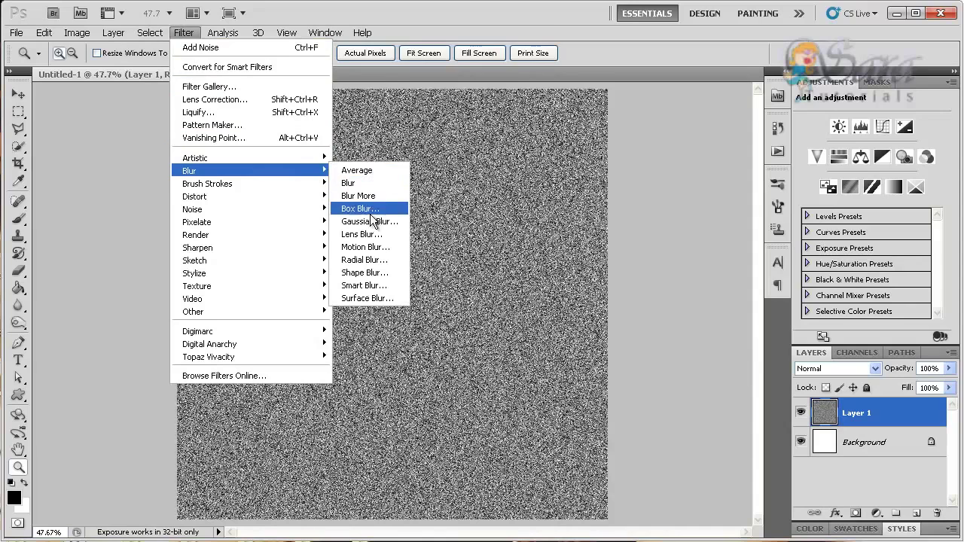
pyautogui.click(367, 223)
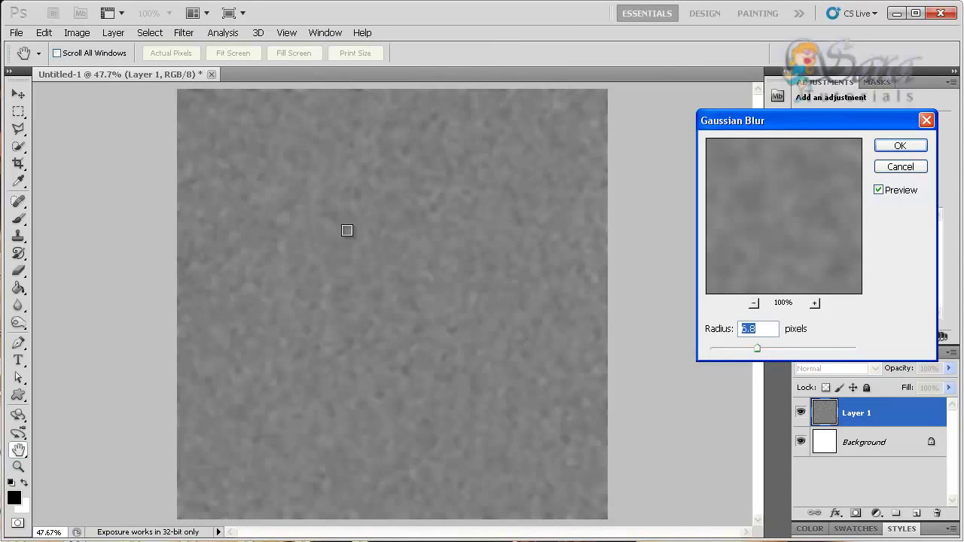
pyautogui.click(712, 348)
pyautogui.moveTo(716, 349); pyautogui.dragTo(718, 349)
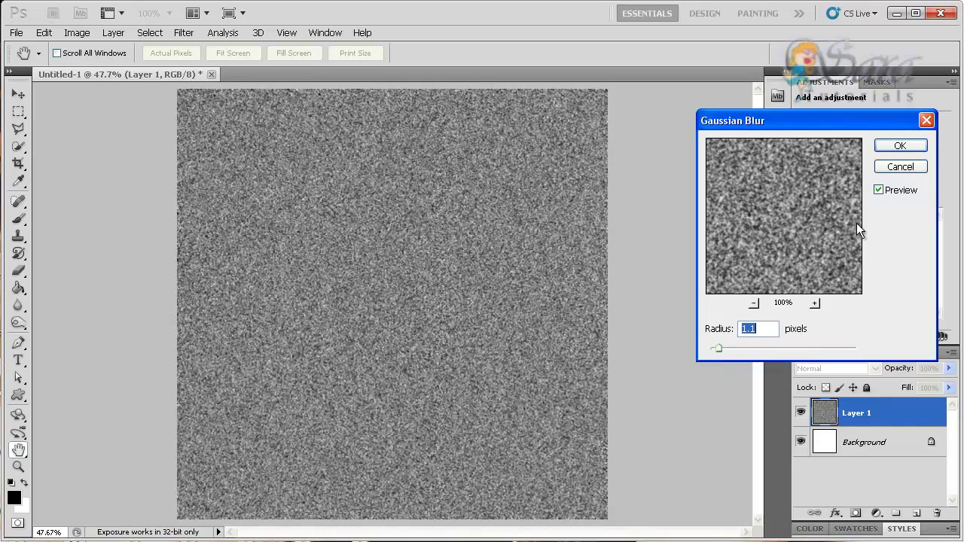
pyautogui.click(896, 147)
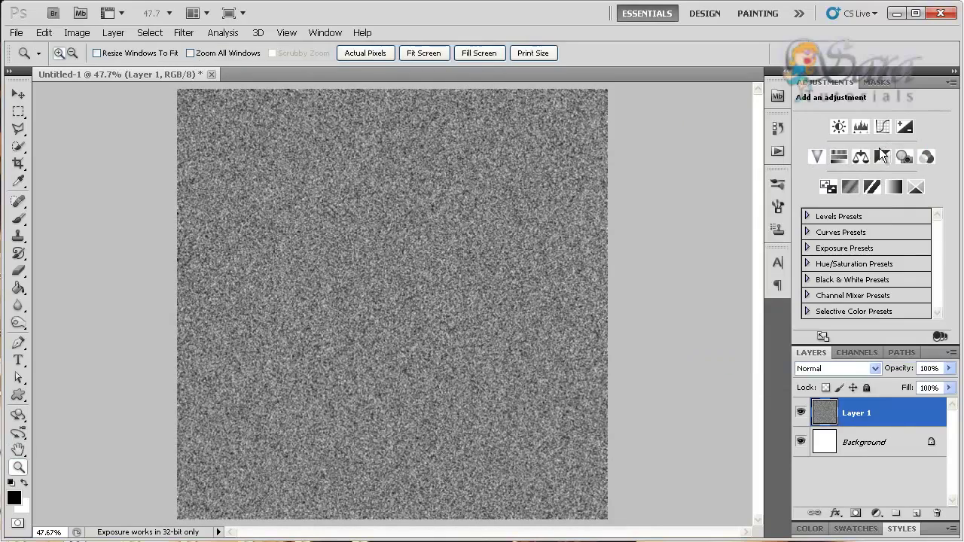
# - Apply Levels 183 / 1.00 / 224 to turn the grain into white stars on black
pyautogui.click(77, 33)
pyautogui.moveTo(95, 68)
pyautogui.click(247, 80)
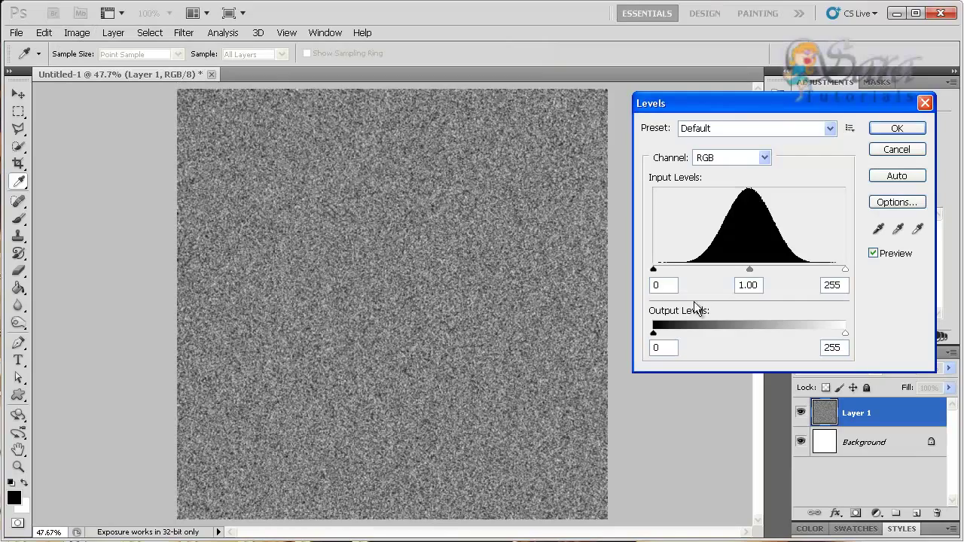
pyautogui.moveTo(654, 270); pyautogui.dragTo(791, 276)
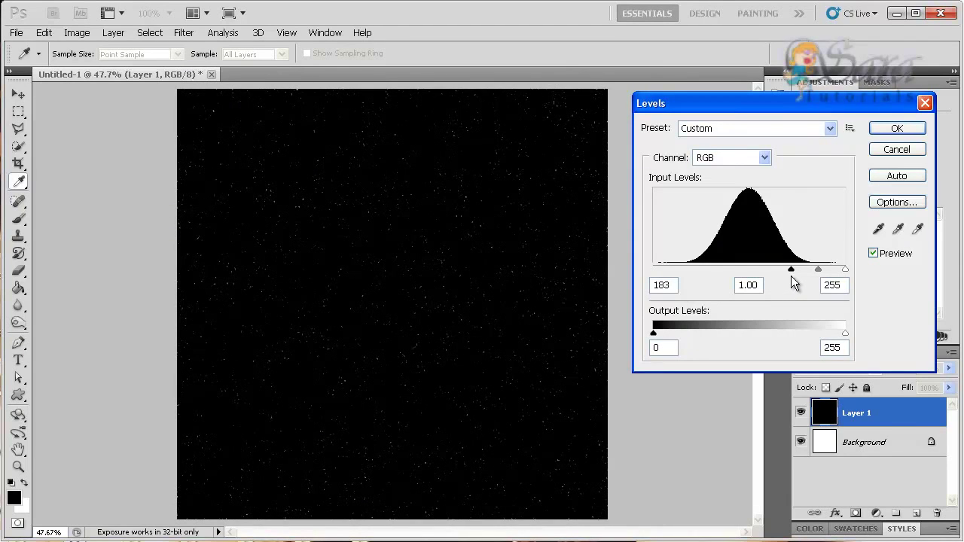
pyautogui.moveTo(848, 269); pyautogui.dragTo(823, 271)
pyautogui.click(891, 129)
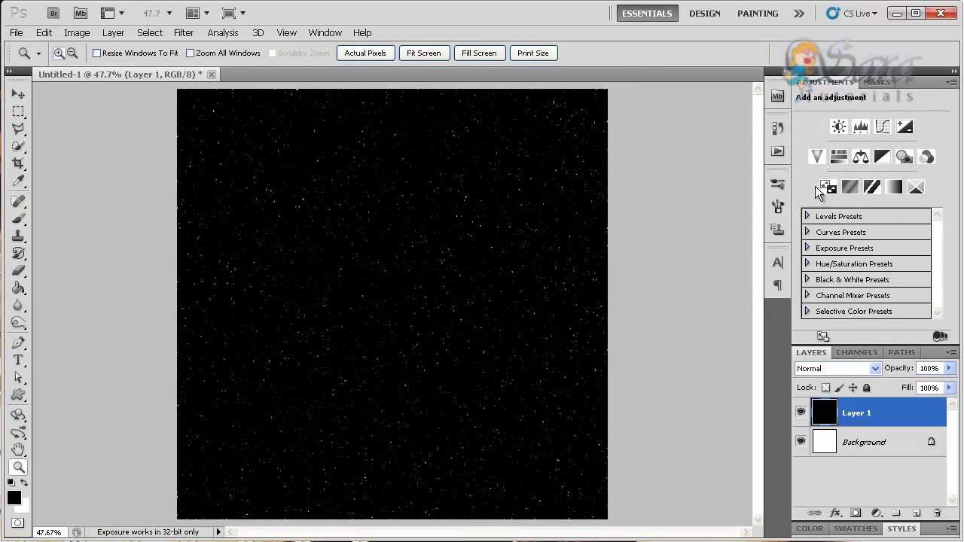
# - Check the channels, then duplicate the star layer into Layer 2
pyautogui.click(856, 354)
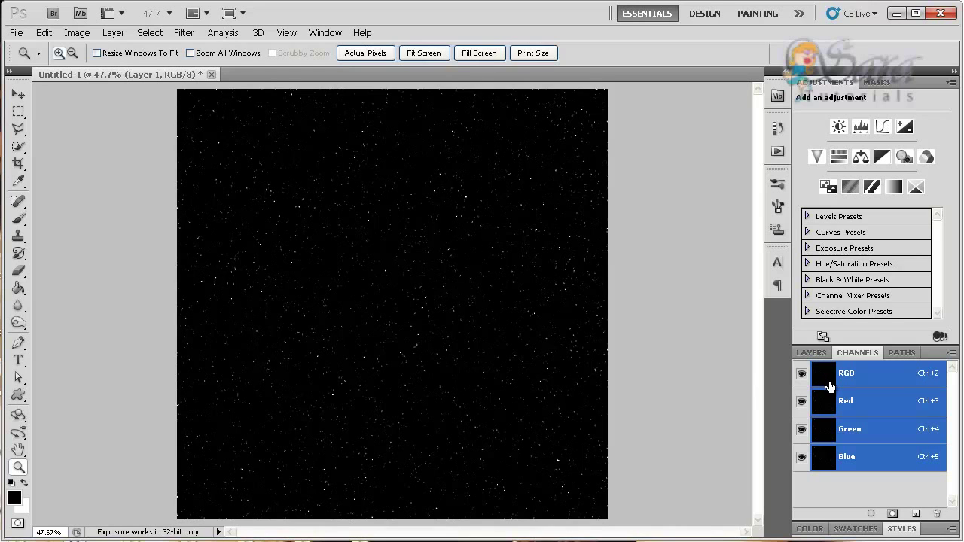
pyautogui.click(803, 352)
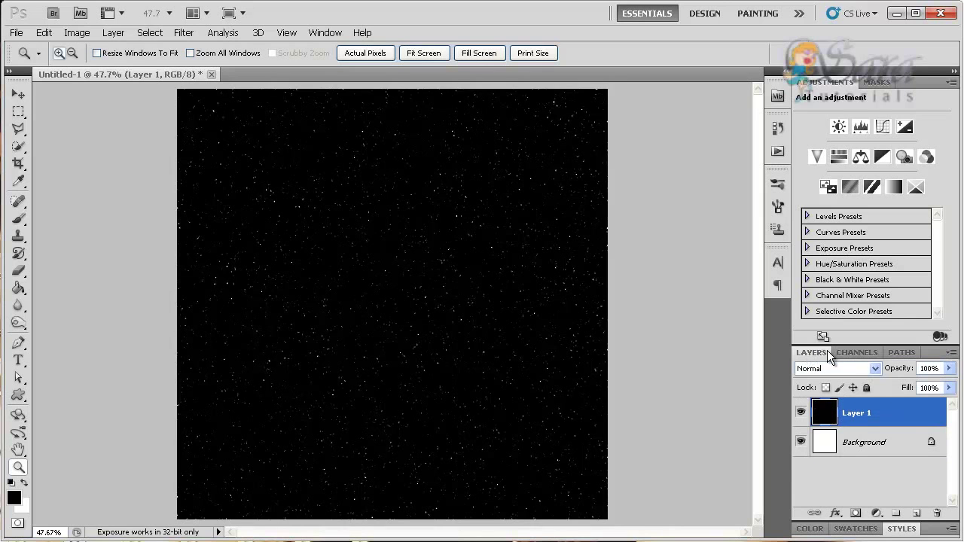
pyautogui.click(113, 33)
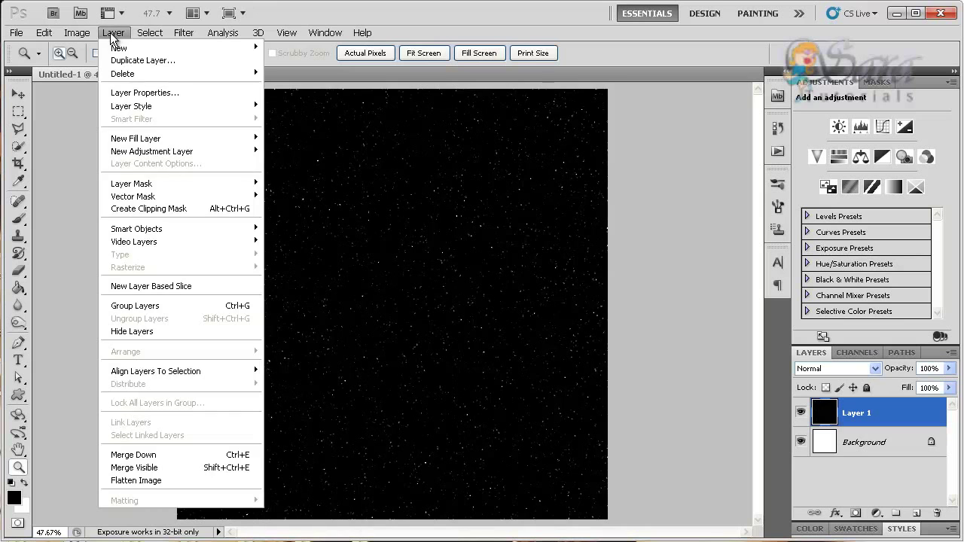
pyautogui.moveTo(119, 48)
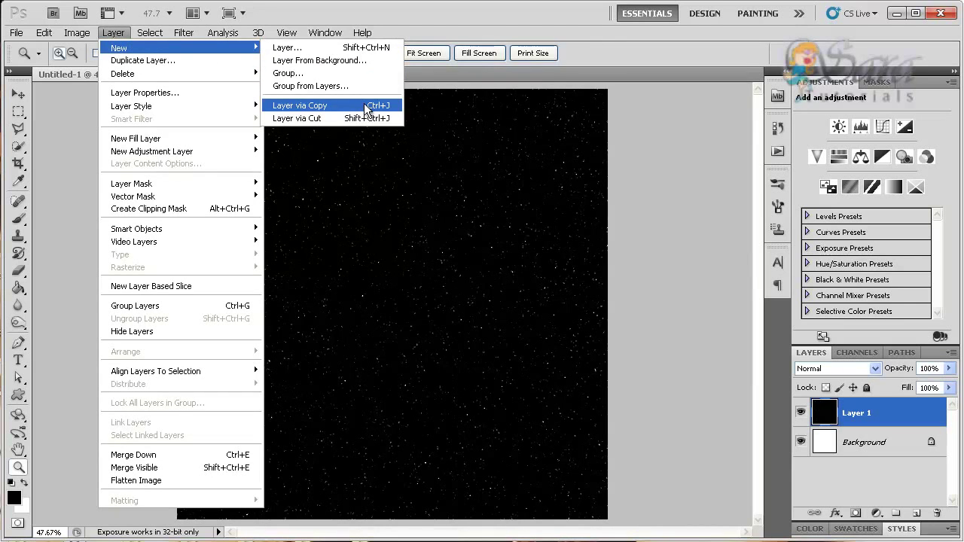
pyautogui.click(366, 109)
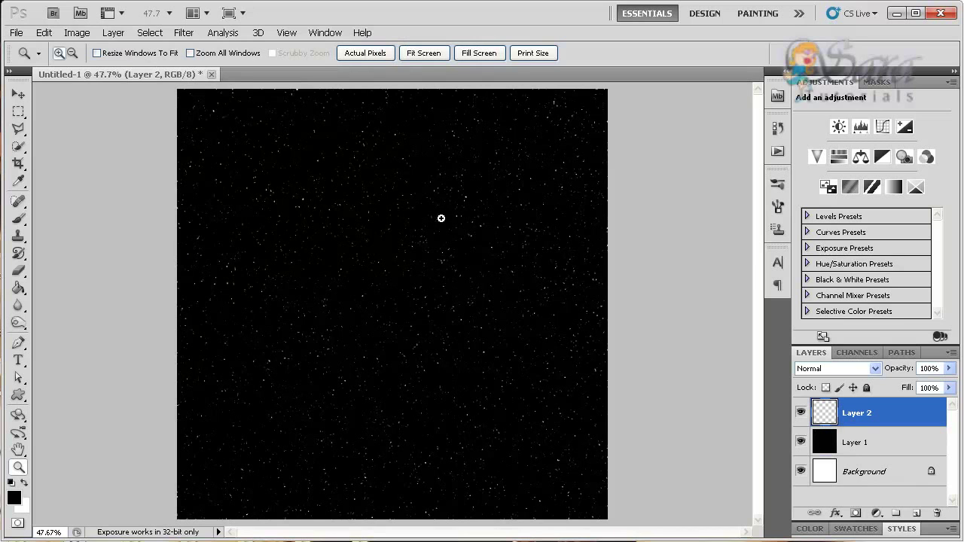
# - Lock Layer 2's transparency and fill its stars with white, keeping Layer 1 visible
pyautogui.click(825, 388)
pyautogui.click(801, 443)
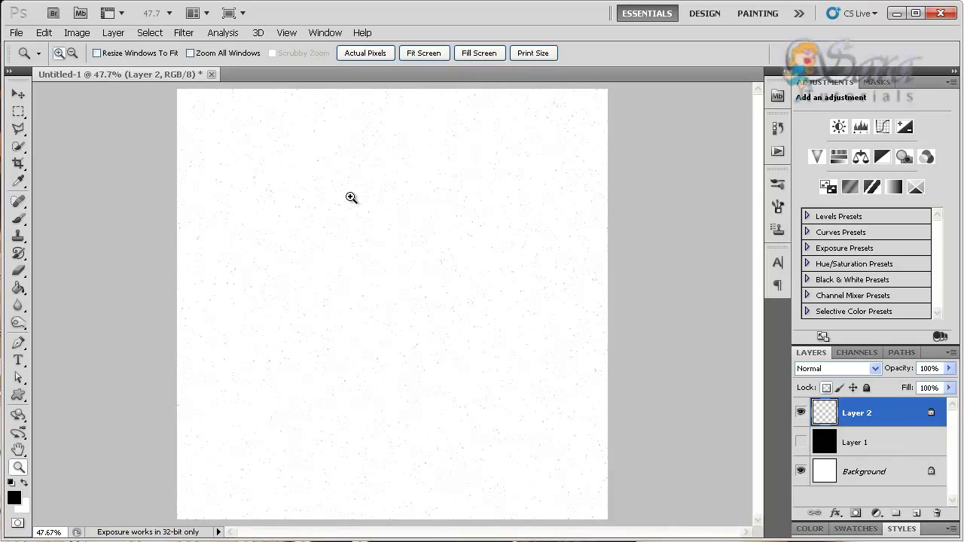
pyautogui.press('d')
pyautogui.hotkey('ctrl', 'Delete')
pyautogui.click(800, 443)
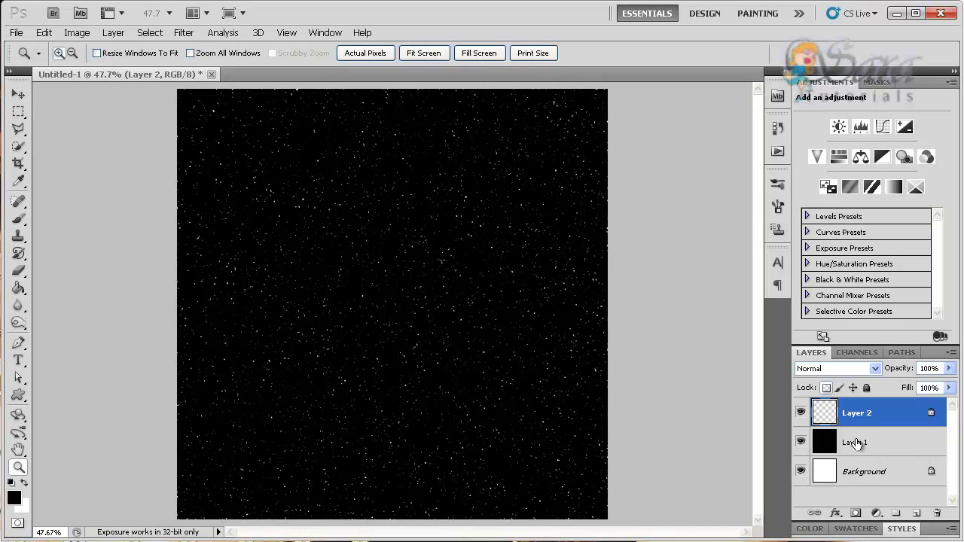
pyautogui.click(113, 32)
pyautogui.moveTo(132, 106)
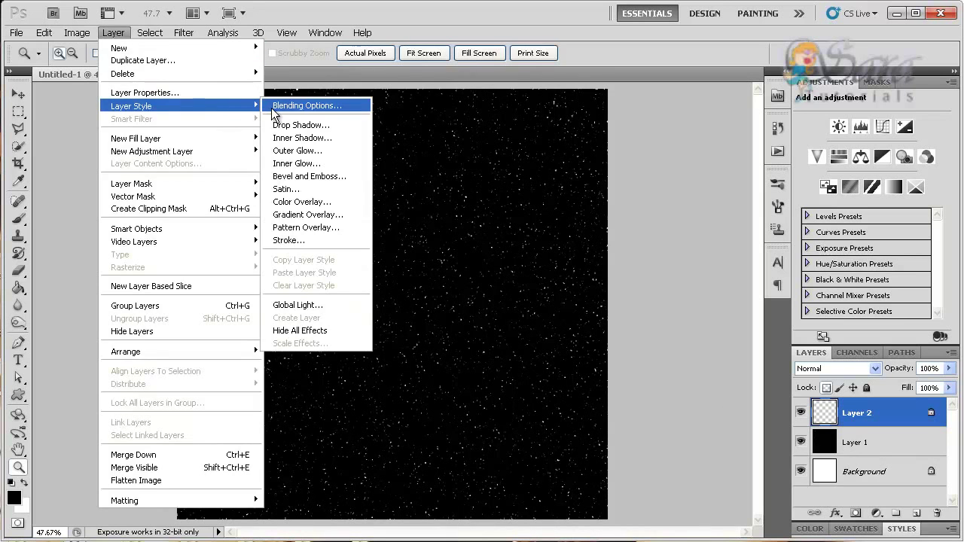
# - Add an Outer Glow to Layer 2 in bright blue (23a4ff)
pyautogui.click(309, 154)
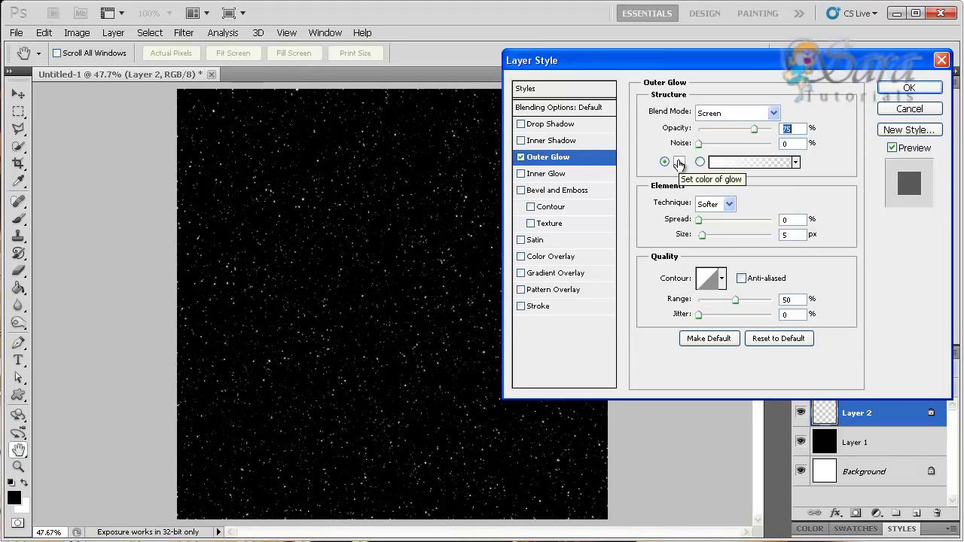
pyautogui.click(679, 162)
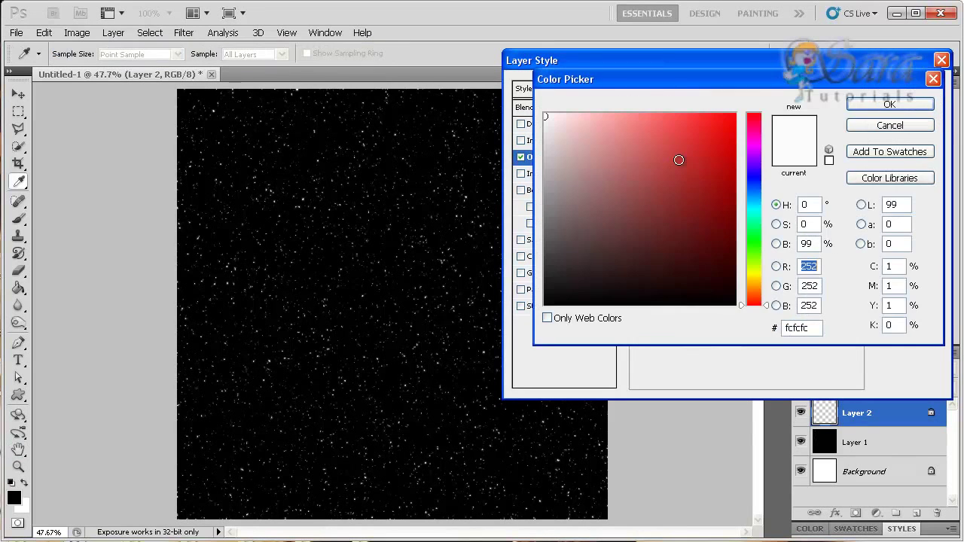
pyautogui.moveTo(739, 305); pyautogui.dragTo(731, 197)
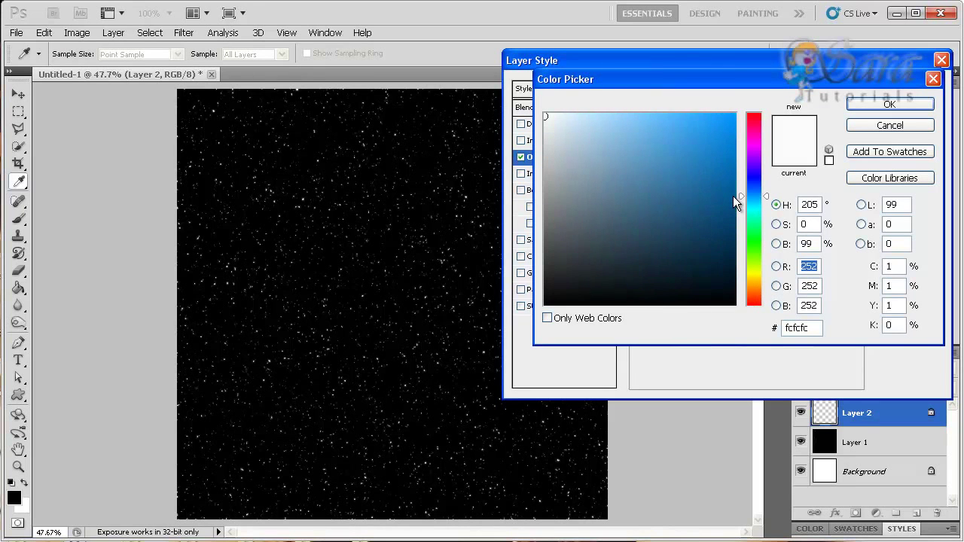
pyautogui.moveTo(688, 126); pyautogui.dragTo(709, 115)
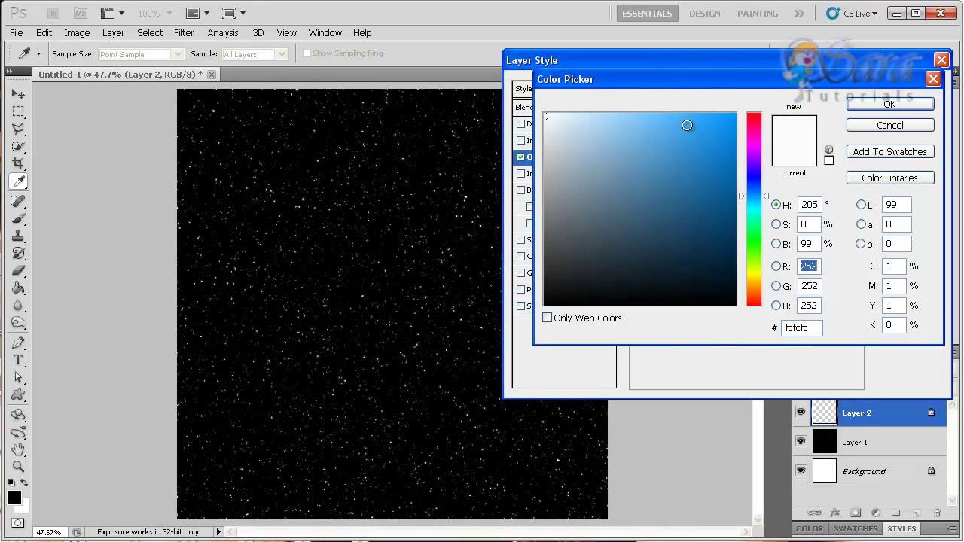
pyautogui.click(887, 103)
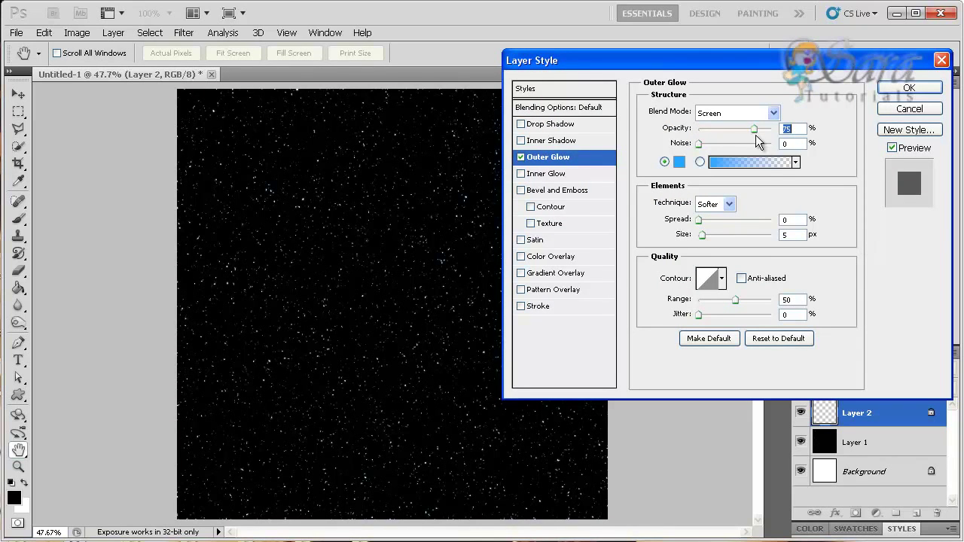
# - Set the glow to 100% opacity, 3% spread and 11 px size, and apply it
pyautogui.moveTo(753, 130); pyautogui.dragTo(774, 130)
pyautogui.doubleClick(789, 218)
pyautogui.write('3')
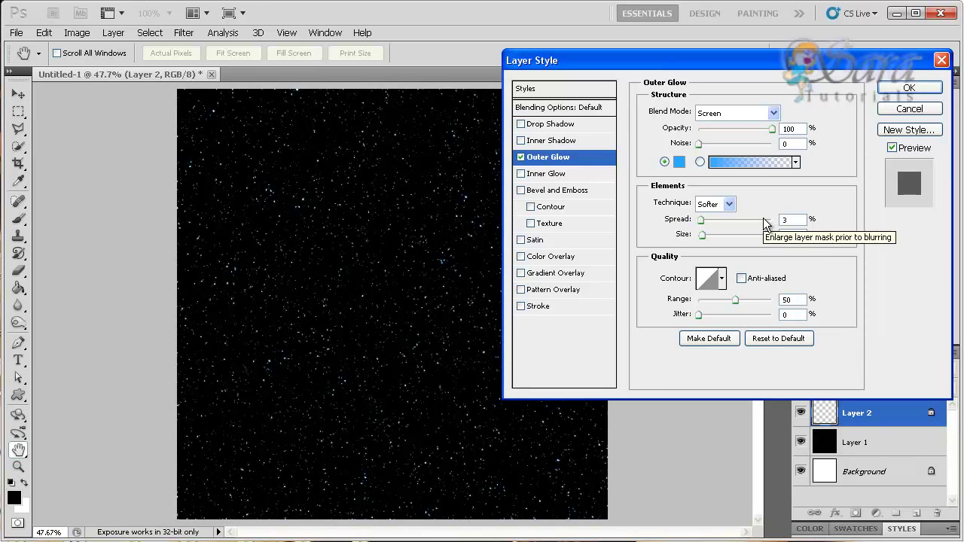
pyautogui.click(787, 235)
pyautogui.doubleClick(787, 235)
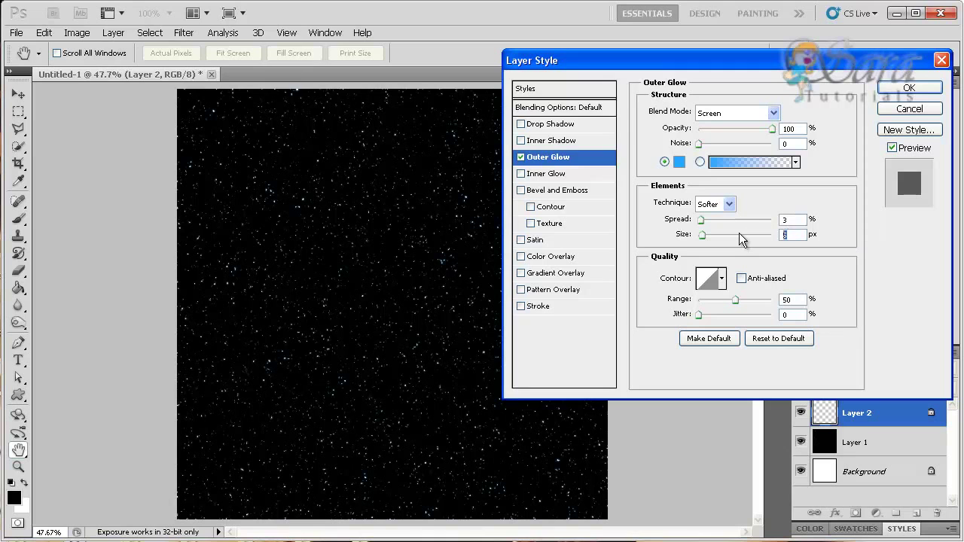
pyautogui.write('11')
pyautogui.click(898, 89)
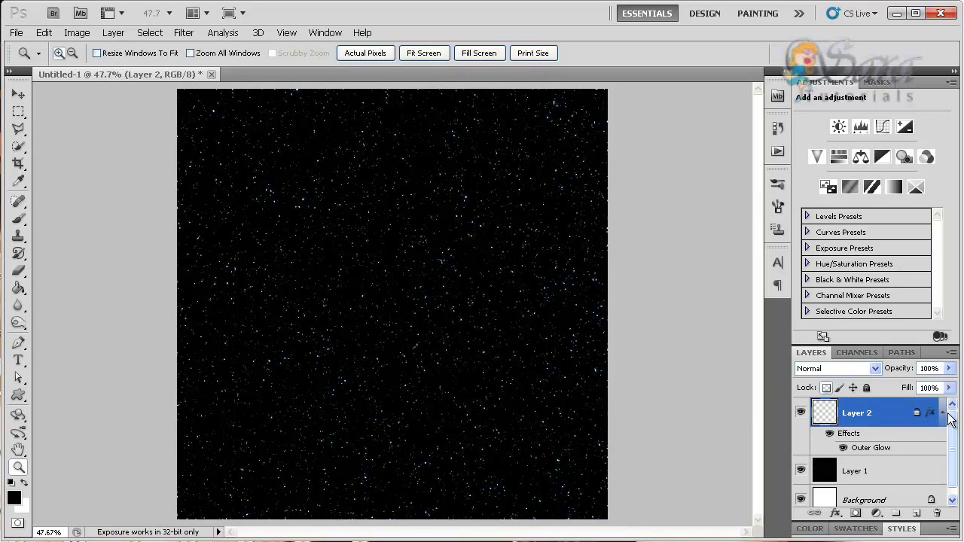
# - Make two copies of Layer 2 and delete the glow effects from the top copy
pyautogui.moveTo(907, 422); pyautogui.dragTo(916, 512)
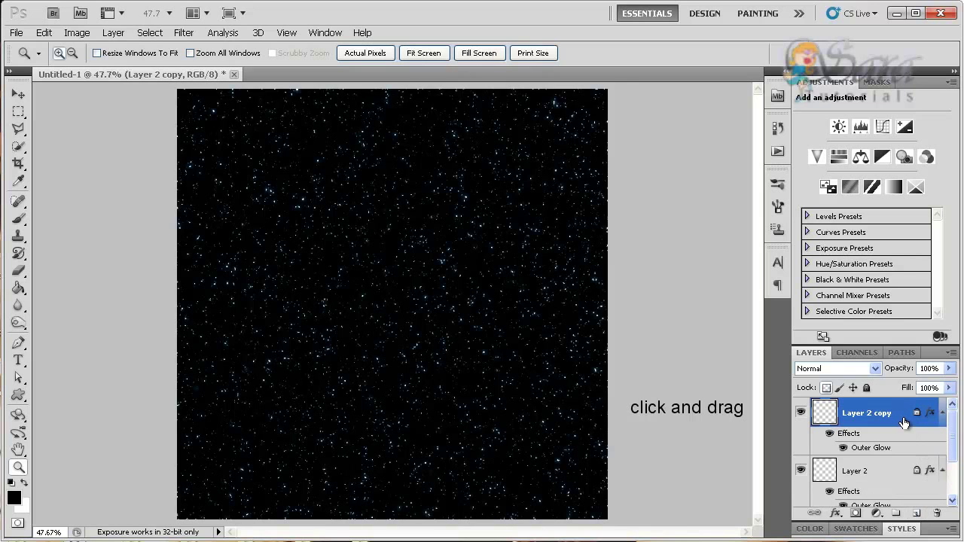
pyautogui.moveTo(905, 416); pyautogui.dragTo(919, 518)
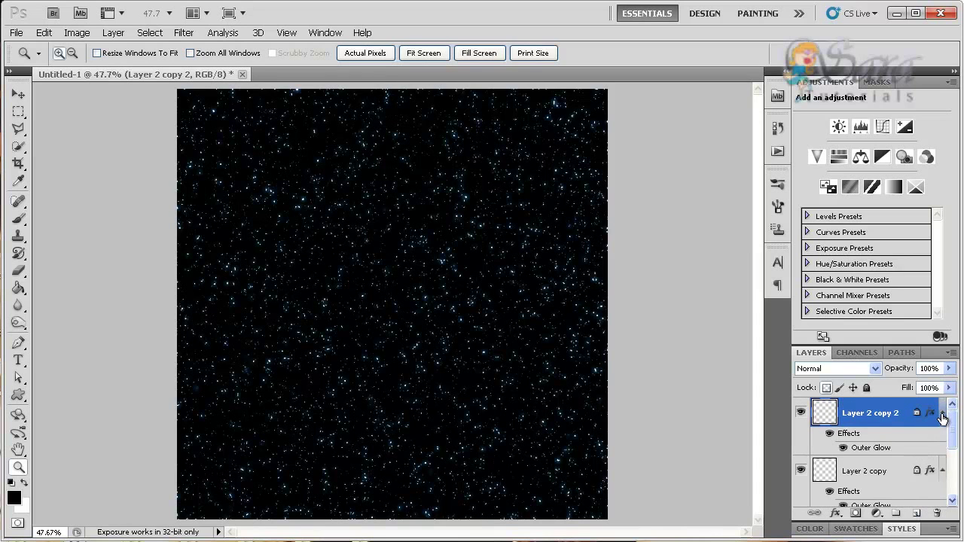
pyautogui.click(942, 412)
pyautogui.click(943, 443)
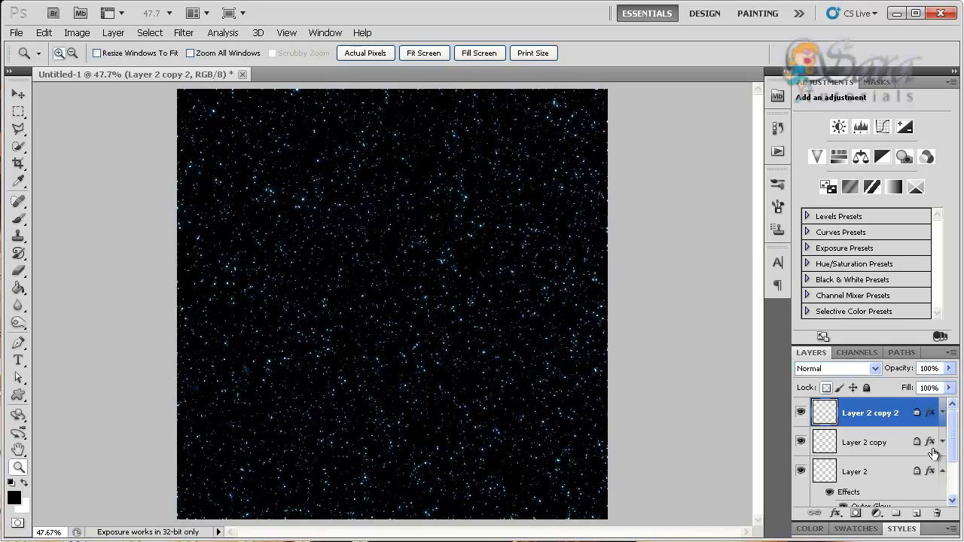
pyautogui.moveTo(932, 418); pyautogui.dragTo(934, 515)
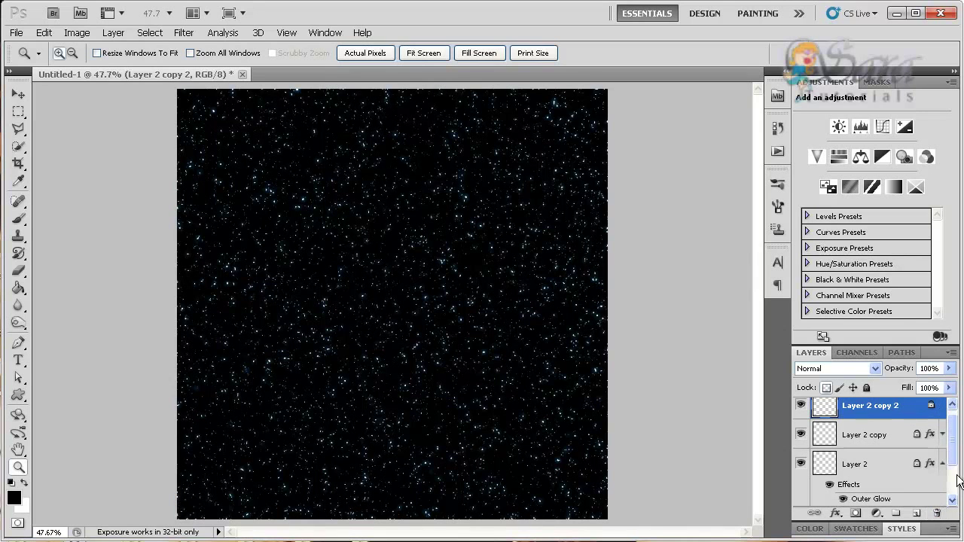
pyautogui.scroll(1, 953, 444)
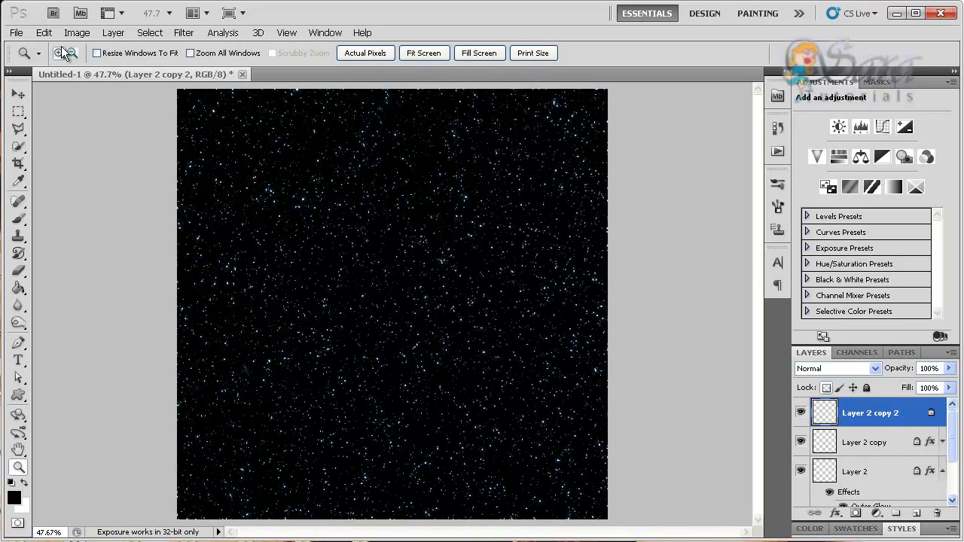
# - Rotate Layer 2 copy 2 by 180°
pyautogui.click(43, 33)
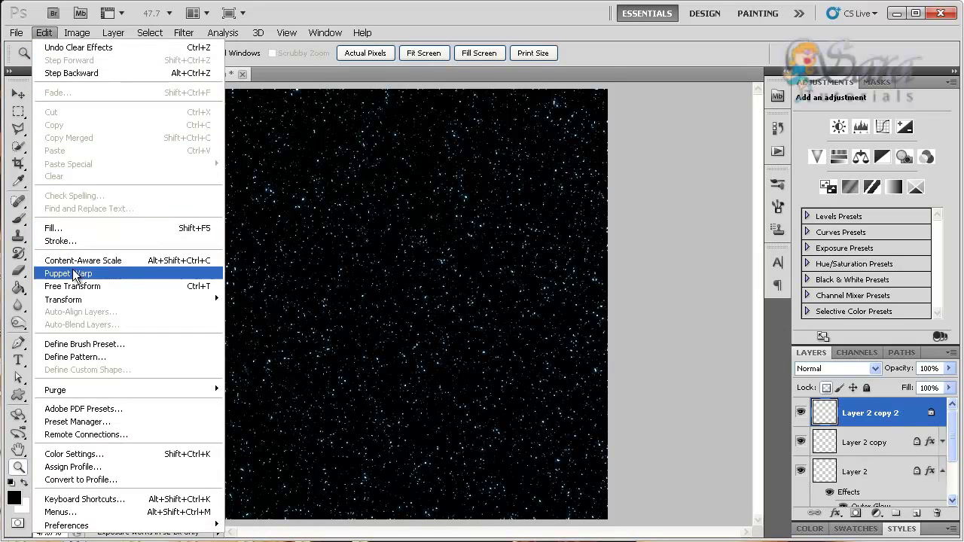
pyautogui.moveTo(63, 299)
pyautogui.click(256, 403)
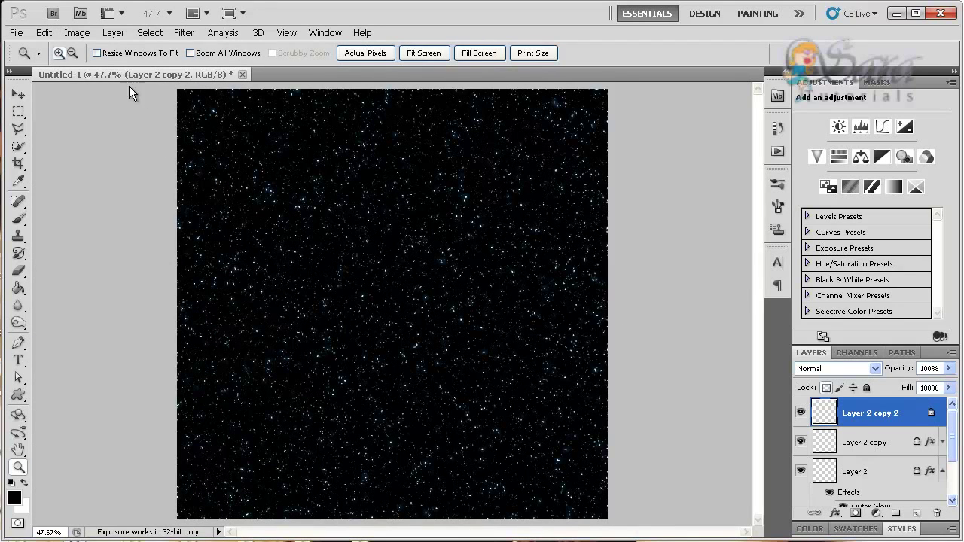
pyautogui.click(113, 33)
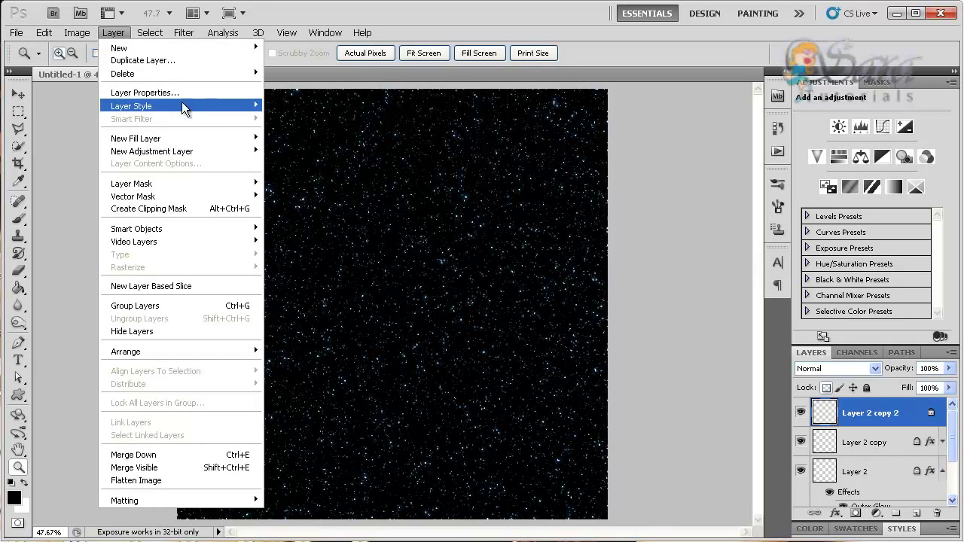
pyautogui.moveTo(131, 106)
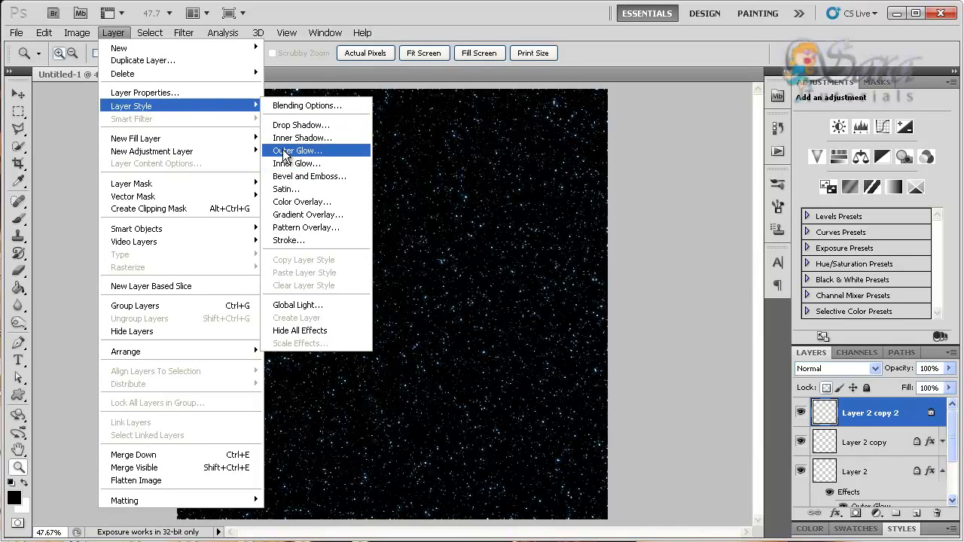
# - Give Layer 2 copy 2 a red Outer Glow: Screen, 75% opacity, 2% spread, 5 px size
pyautogui.click(286, 152)
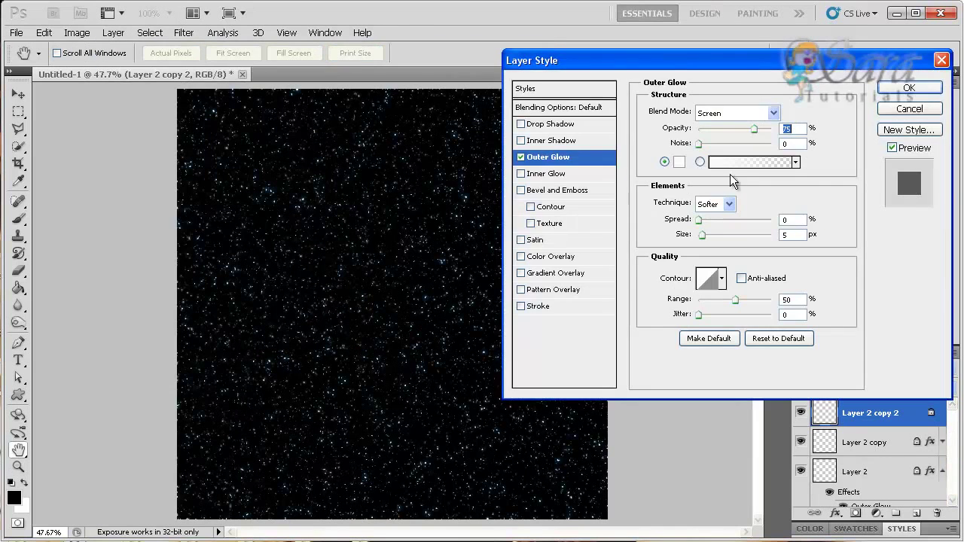
pyautogui.click(678, 161)
pyautogui.moveTo(681, 182); pyautogui.dragTo(711, 97)
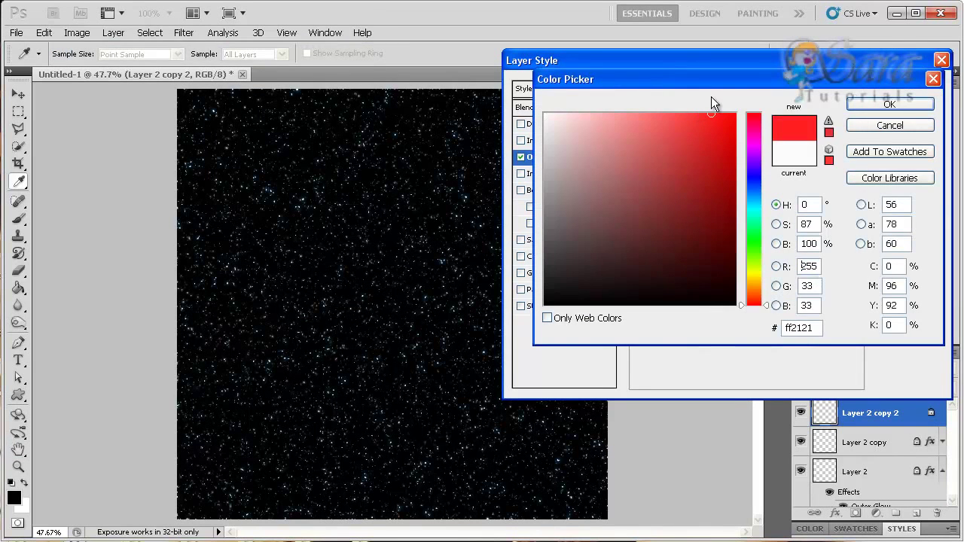
pyautogui.click(889, 106)
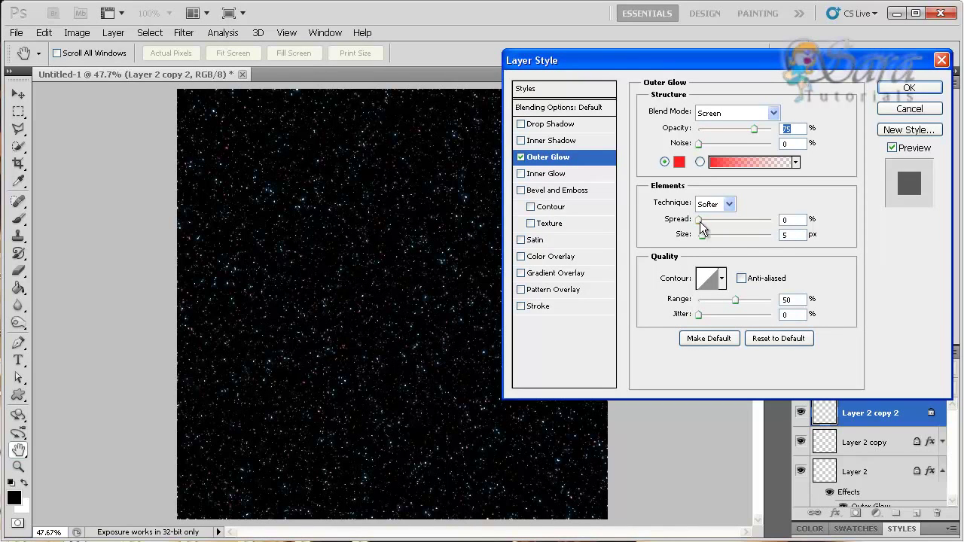
pyautogui.moveTo(699, 220); pyautogui.dragTo(702, 221)
pyautogui.write('2')
pyautogui.click(910, 88)
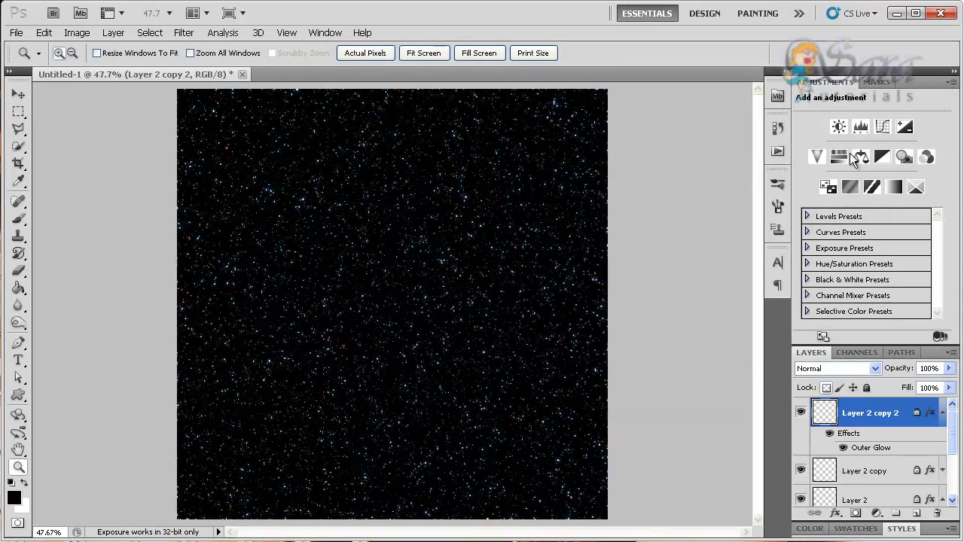
# - Add a layer mask to Layer 2 copy 2 and render Clouds into it
pyautogui.click(942, 412)
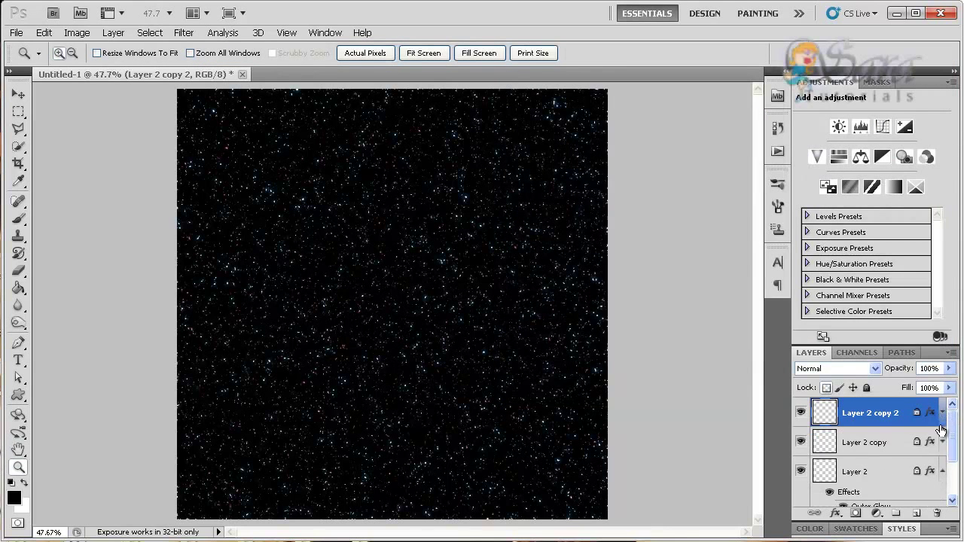
pyautogui.click(854, 514)
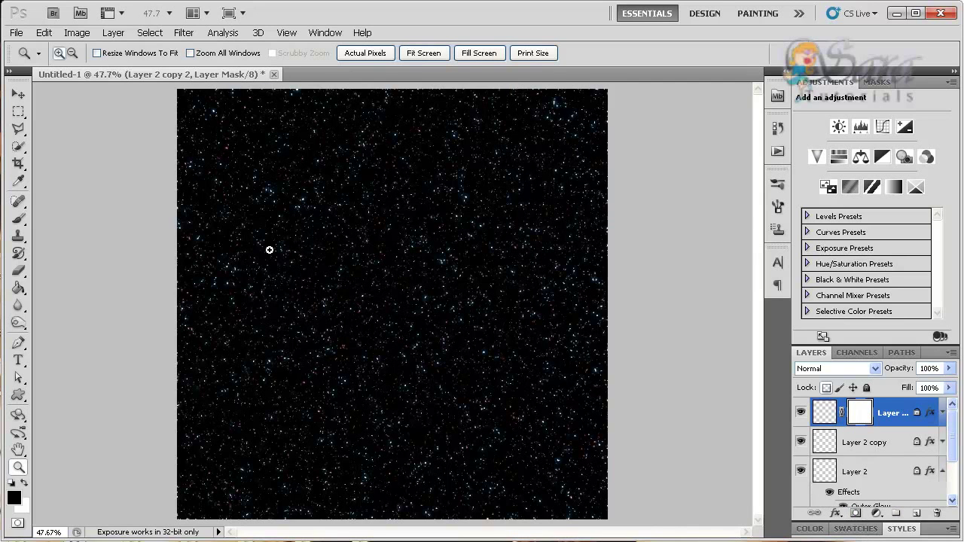
pyautogui.click(186, 34)
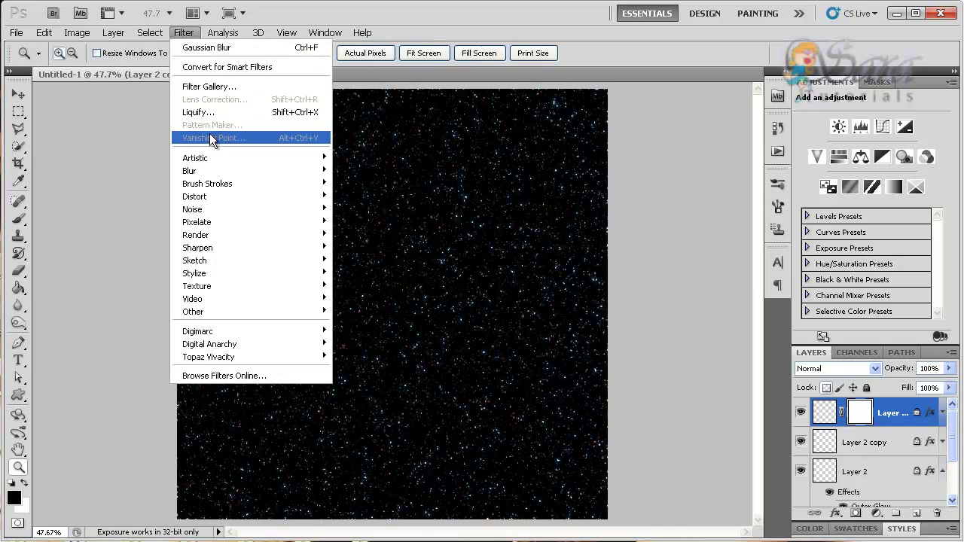
pyautogui.moveTo(226, 235)
pyautogui.click(351, 235)
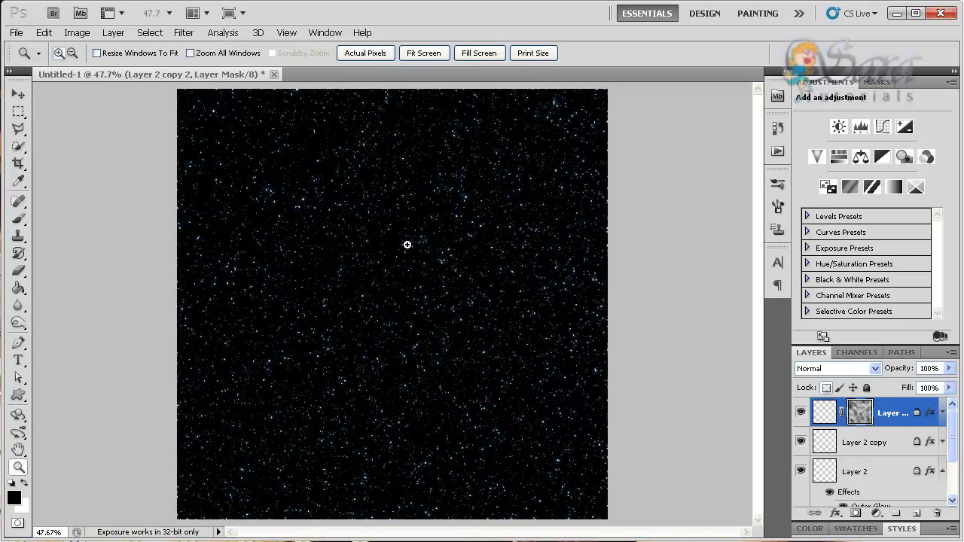
# - Apply Levels 77 / 1.00 / 201 to the mask for stronger contrast
pyautogui.click(75, 34)
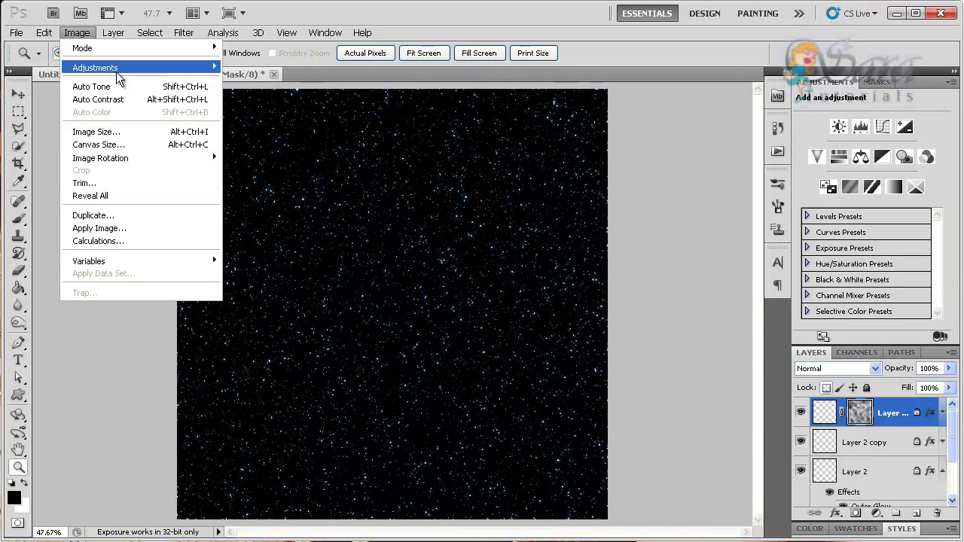
pyautogui.moveTo(95, 68)
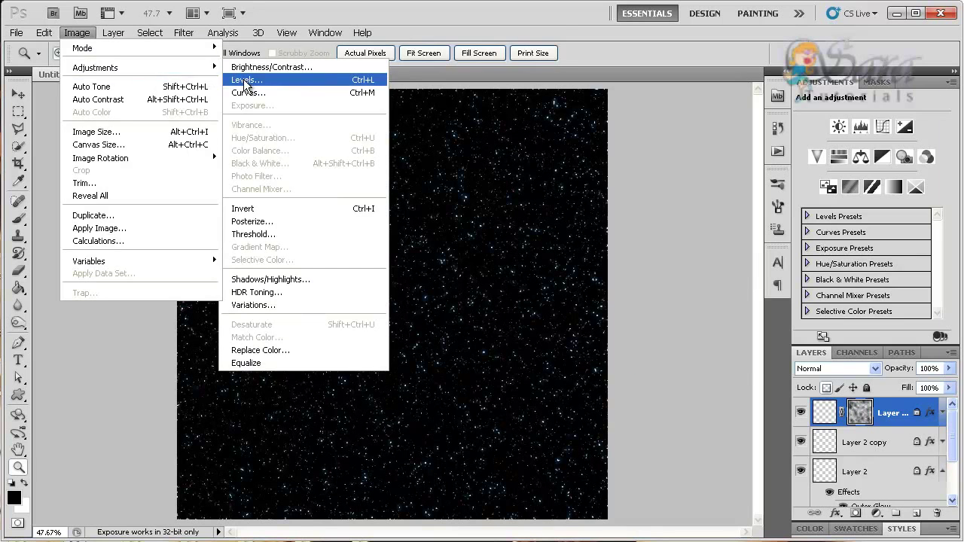
pyautogui.click(246, 81)
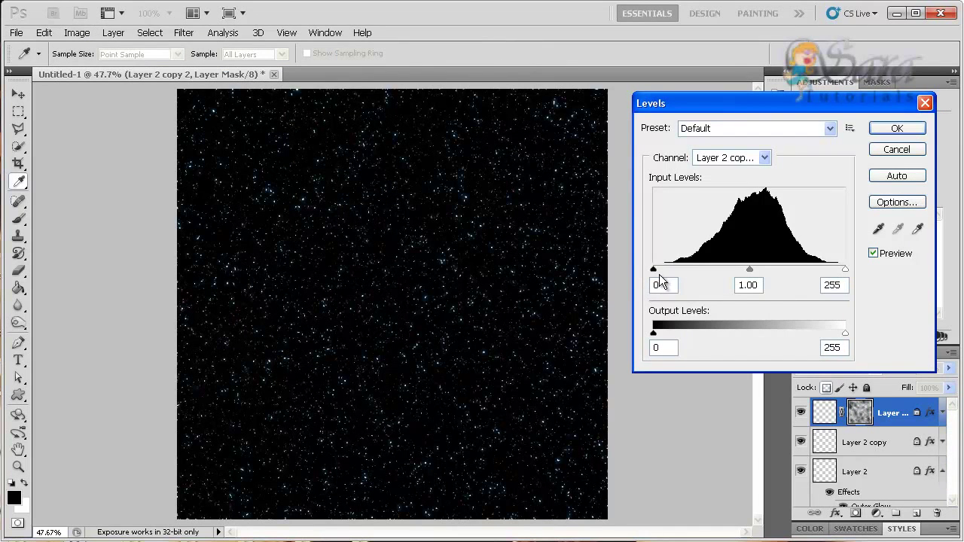
pyautogui.moveTo(652, 269); pyautogui.dragTo(711, 269)
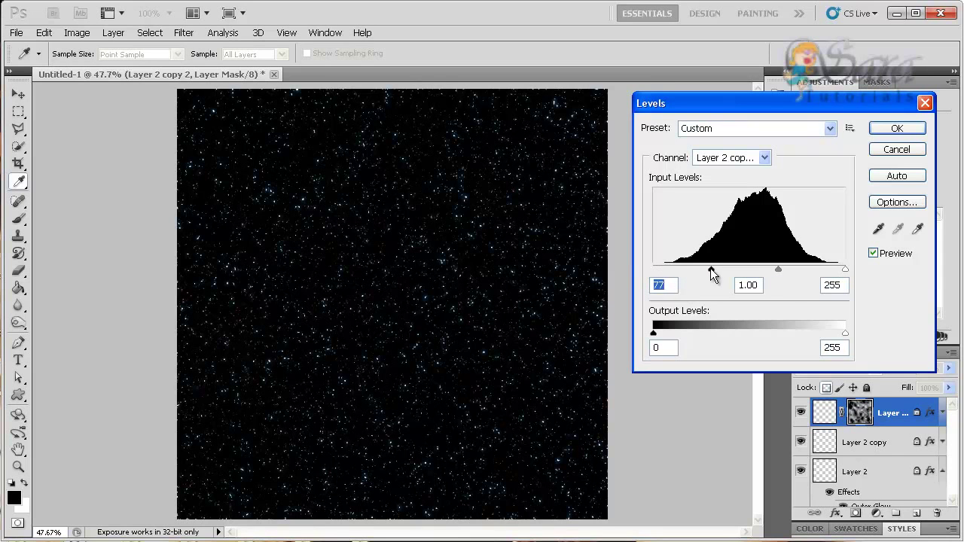
pyautogui.moveTo(848, 269); pyautogui.dragTo(805, 272)
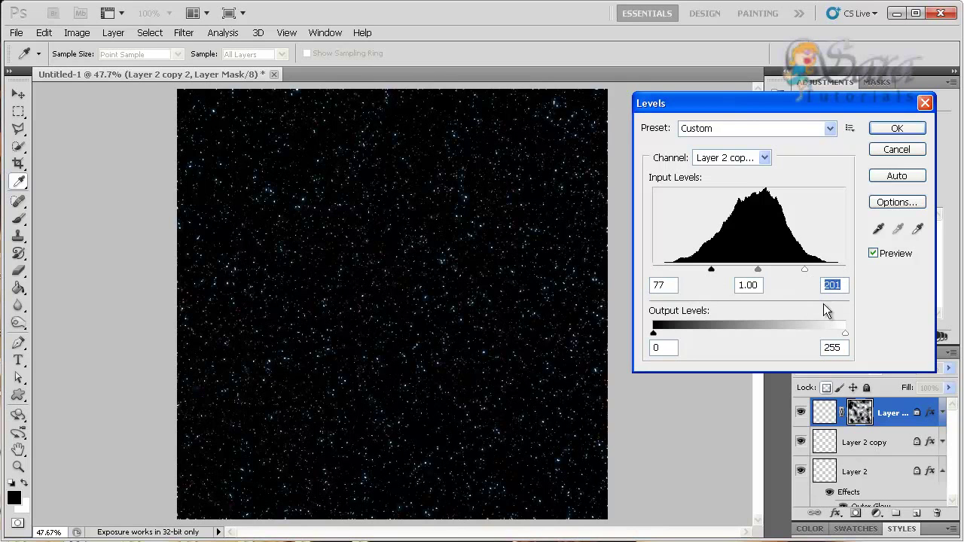
pyautogui.click(908, 127)
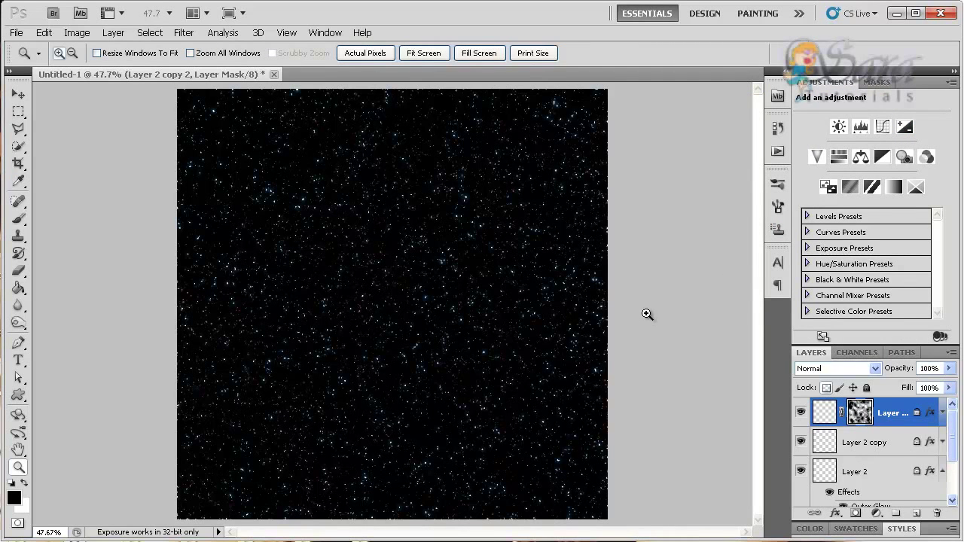
# - Add a new layer (Layer 3) and fill it with grey rendered clouds
pyautogui.click(916, 513)
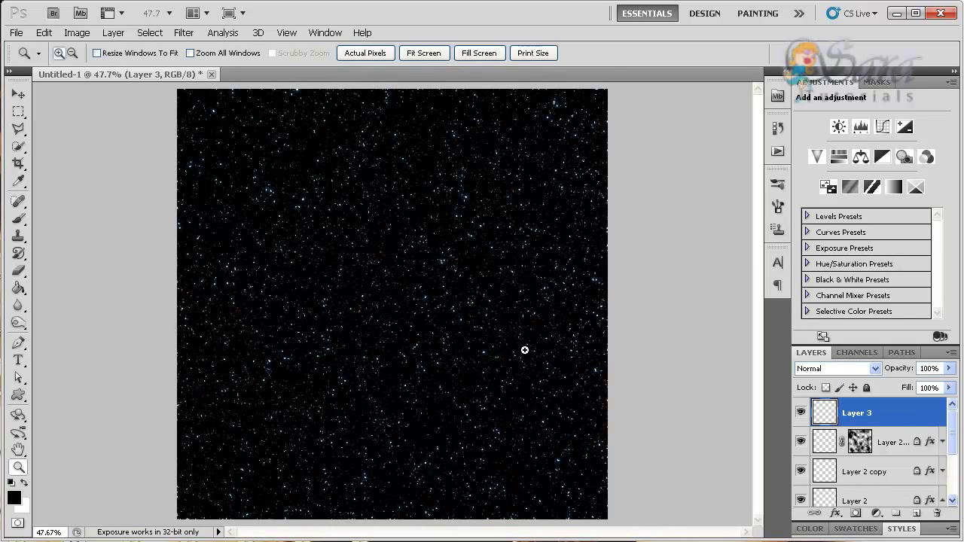
pyautogui.click(188, 34)
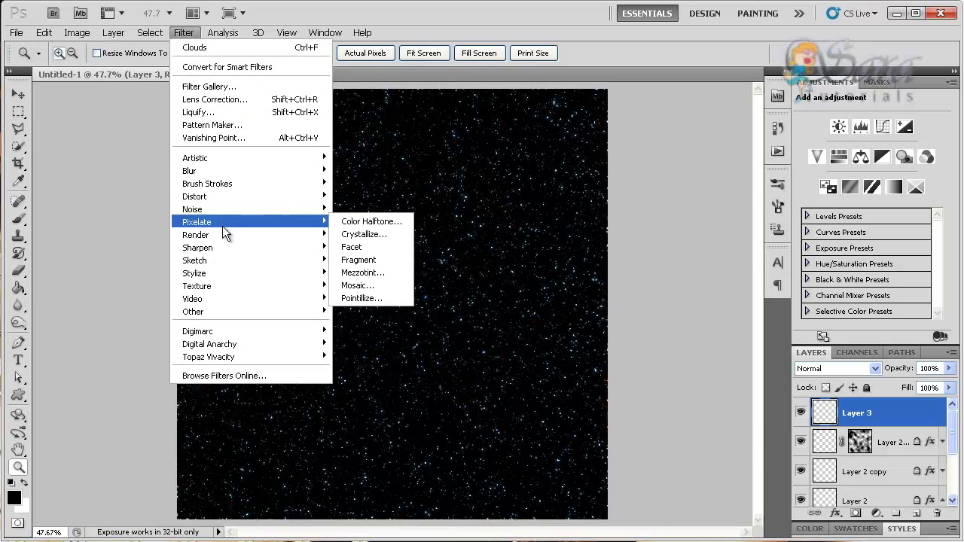
pyautogui.moveTo(195, 235)
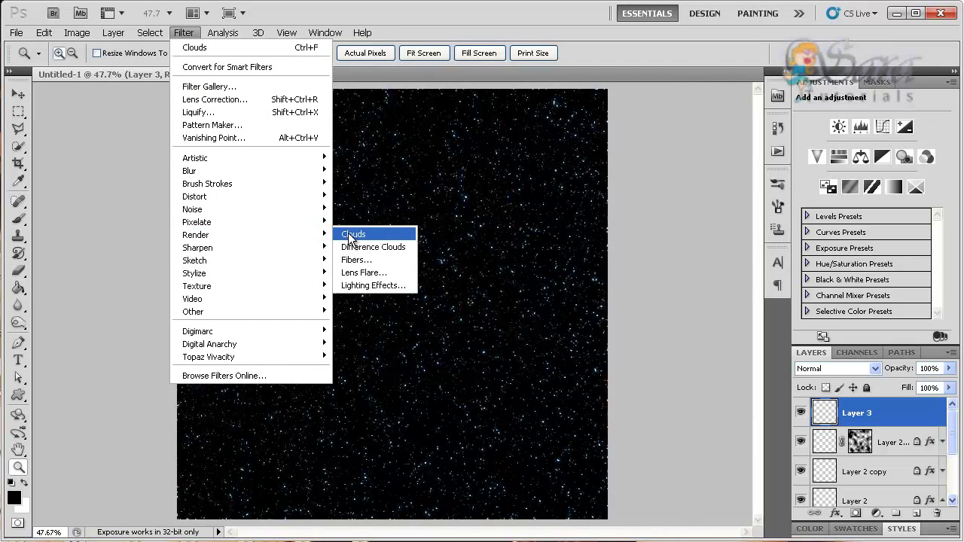
pyautogui.click(347, 233)
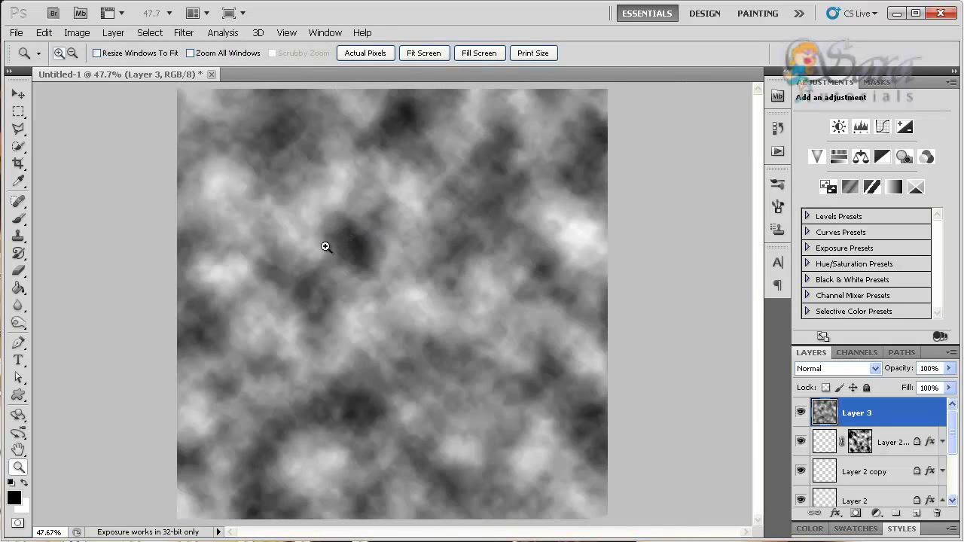
# - On a new Layer 4, draw the Blue, Red, Yellow gradient diagonally from top-left to bottom-right
pyautogui.click(917, 514)
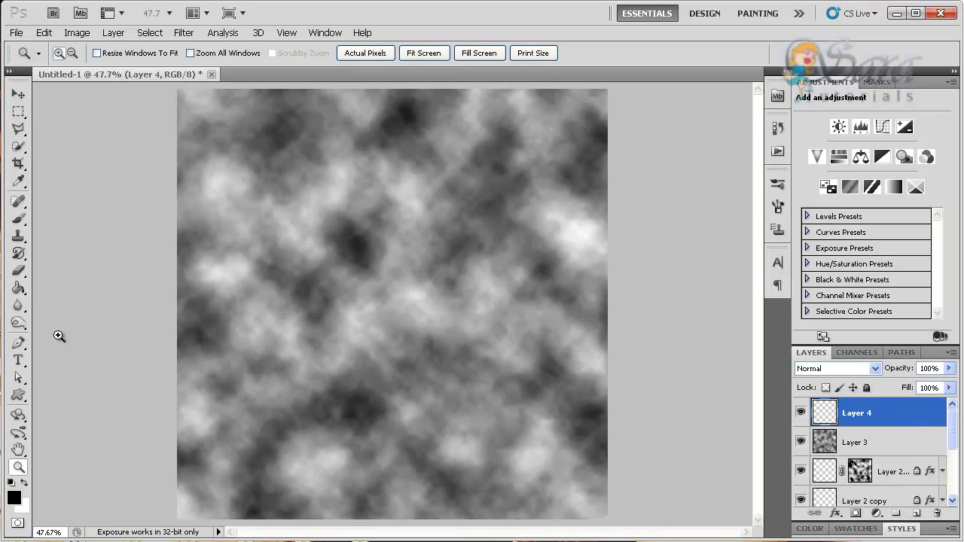
pyautogui.click(19, 289)
pyautogui.rightClick(19, 290)
pyautogui.click(44, 289)
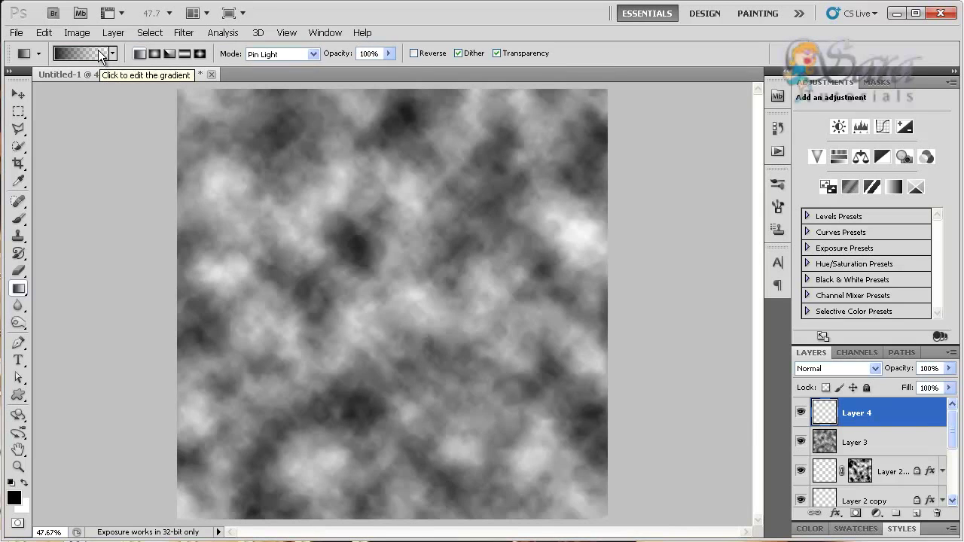
pyautogui.click(99, 55)
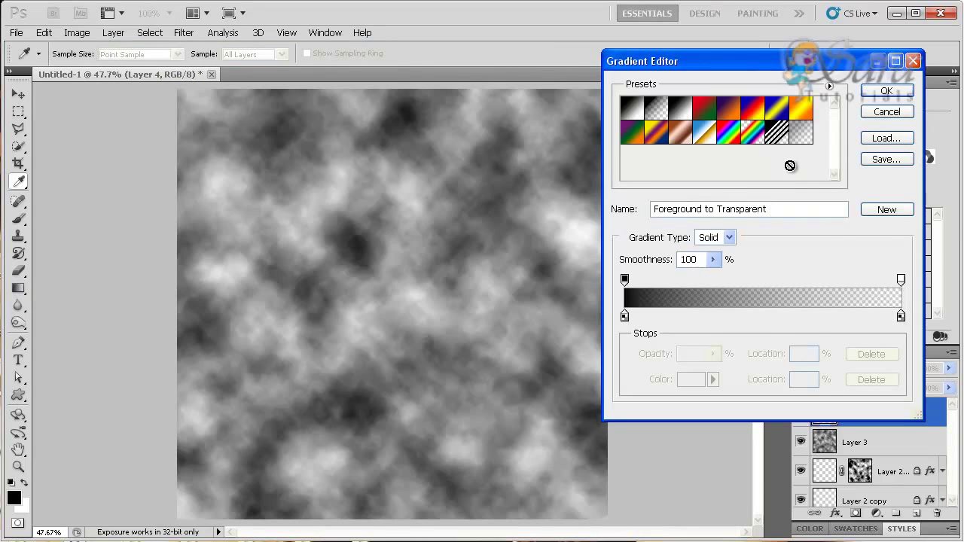
pyautogui.click(755, 114)
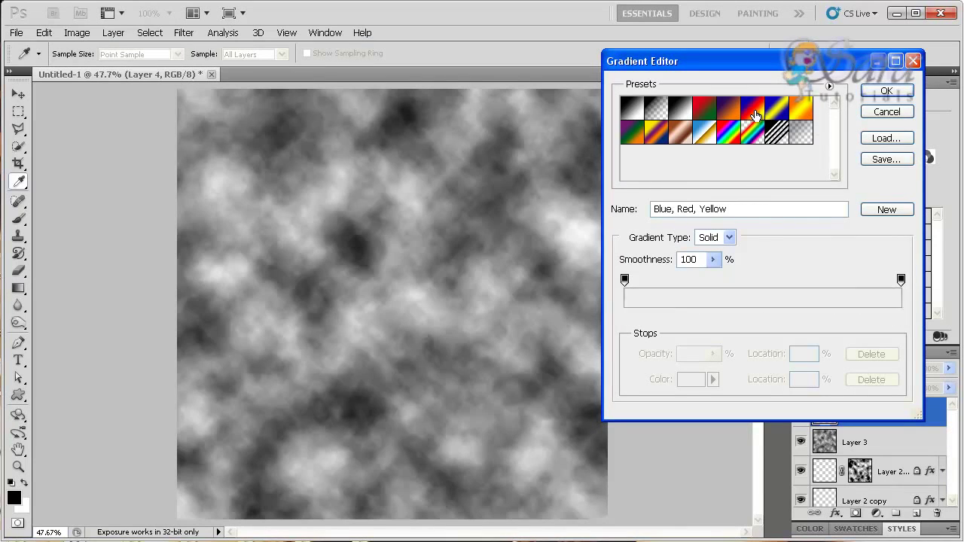
pyautogui.click(883, 92)
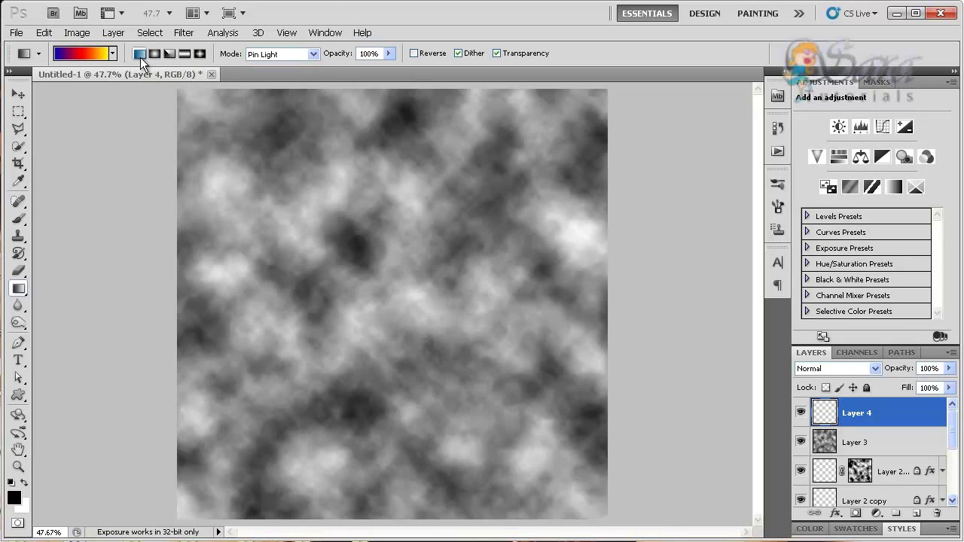
pyautogui.moveTo(179, 95); pyautogui.dragTo(610, 515)
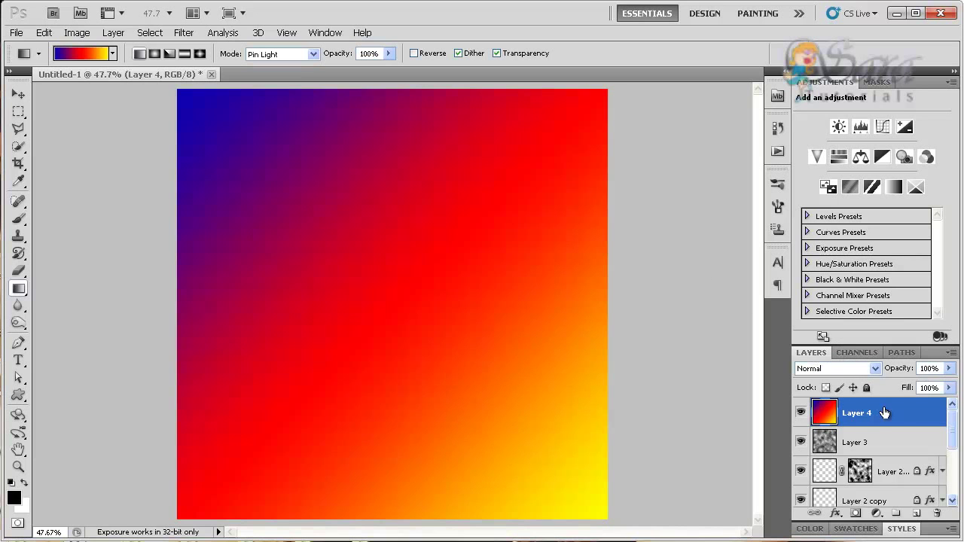
# - Set Layer 4's blend mode to Soft Light and its opacity to 54%
pyautogui.click(875, 371)
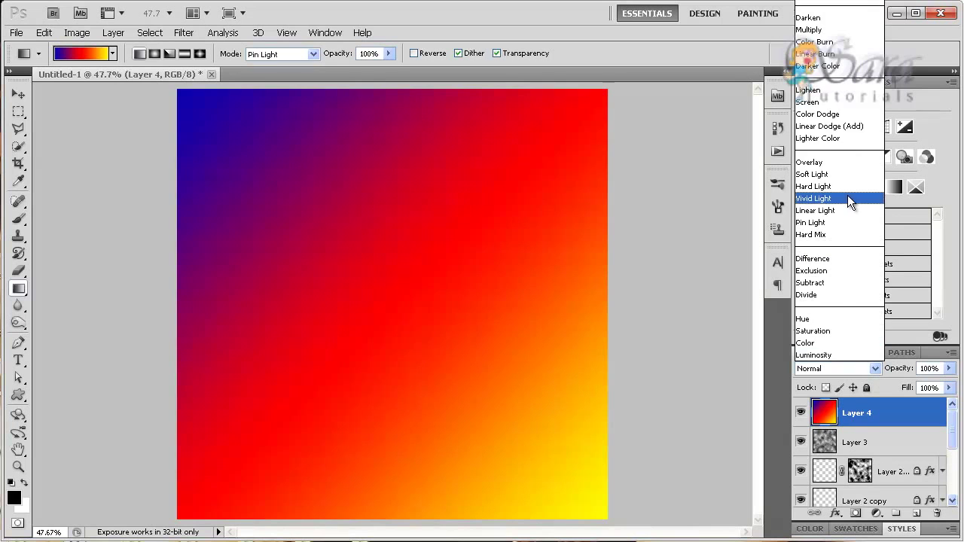
pyautogui.click(833, 173)
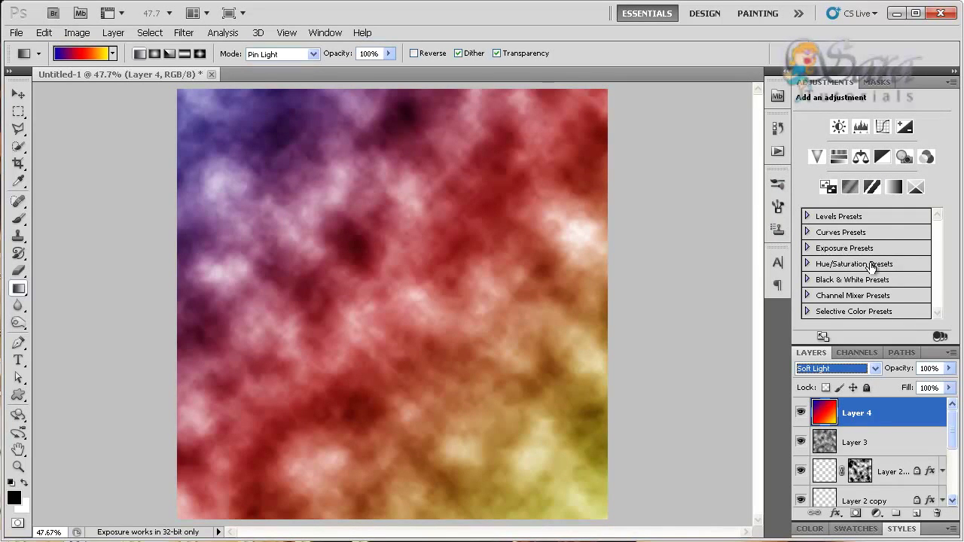
pyautogui.click(949, 369)
pyautogui.moveTo(946, 384); pyautogui.dragTo(915, 384)
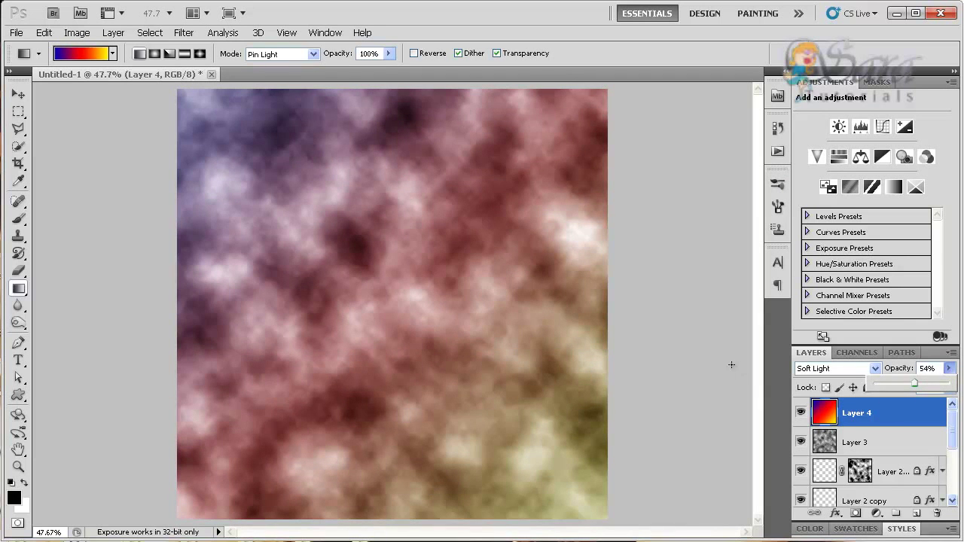
# - Merge the gradient layer down into Layer 3 and set the merged layer to Screen blend mode
pyautogui.click(112, 34)
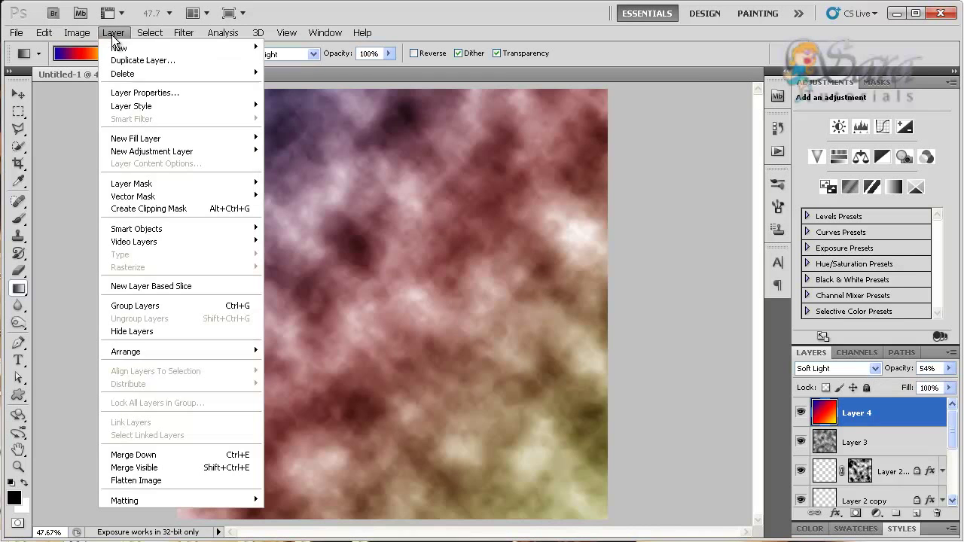
pyautogui.click(141, 454)
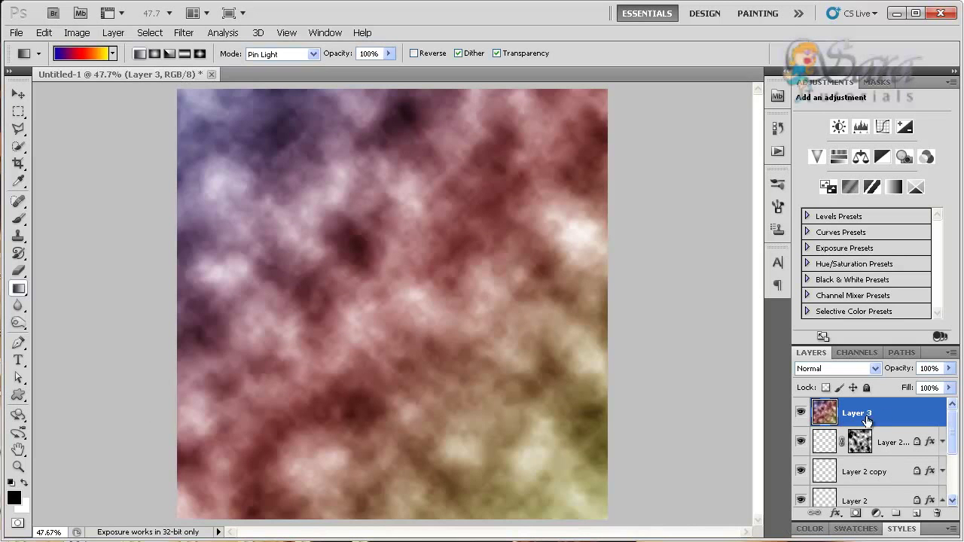
pyautogui.click(873, 367)
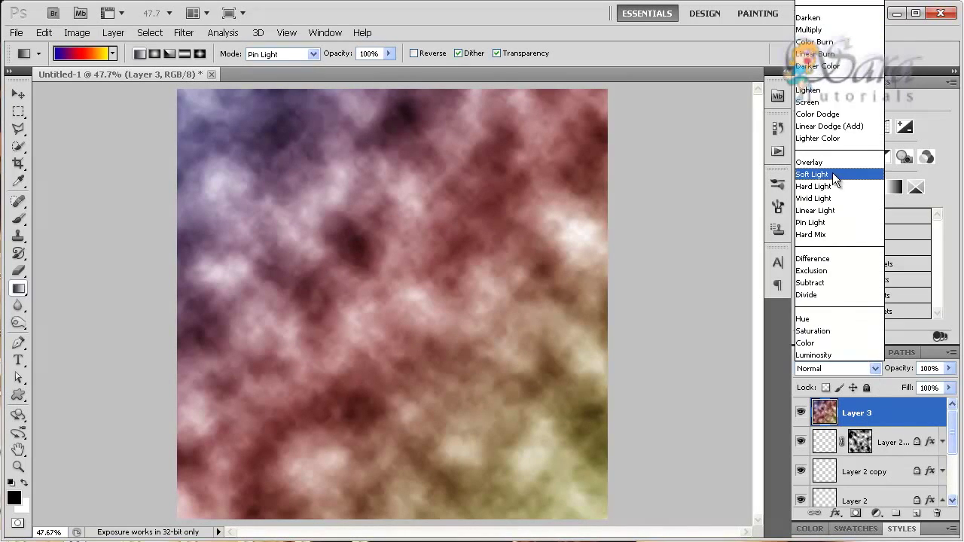
pyautogui.click(819, 103)
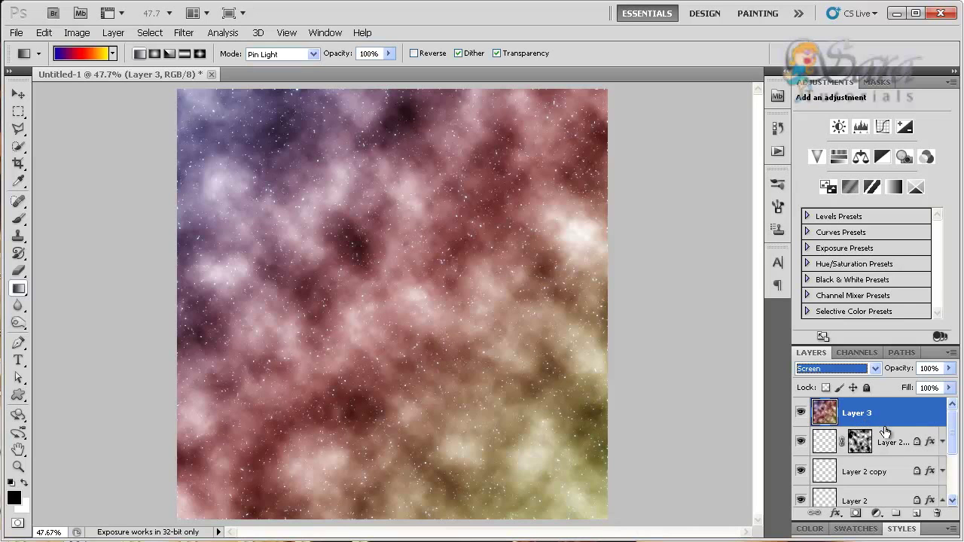
# - Add a layer mask to Layer 3 and fill it with rendered clouds
pyautogui.click(856, 515)
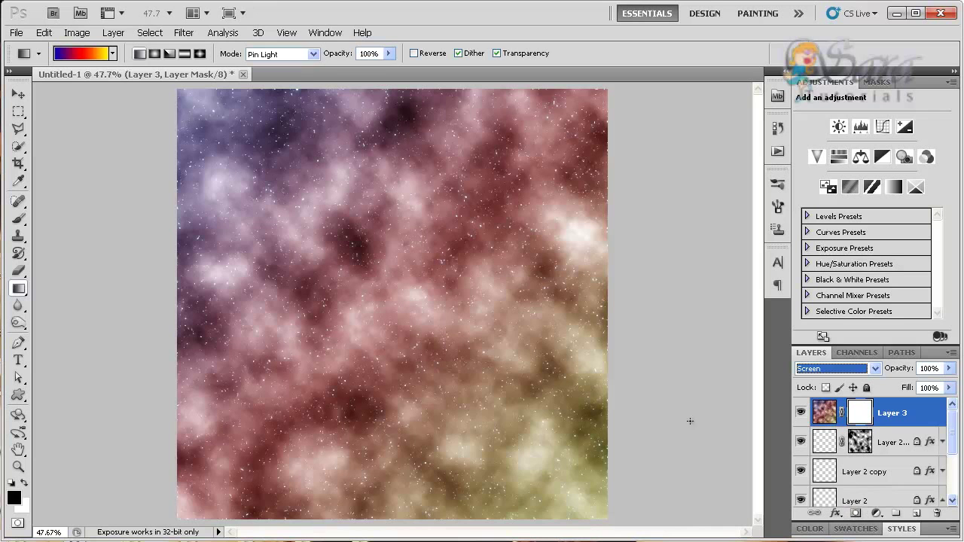
pyautogui.click(179, 35)
pyautogui.moveTo(196, 235)
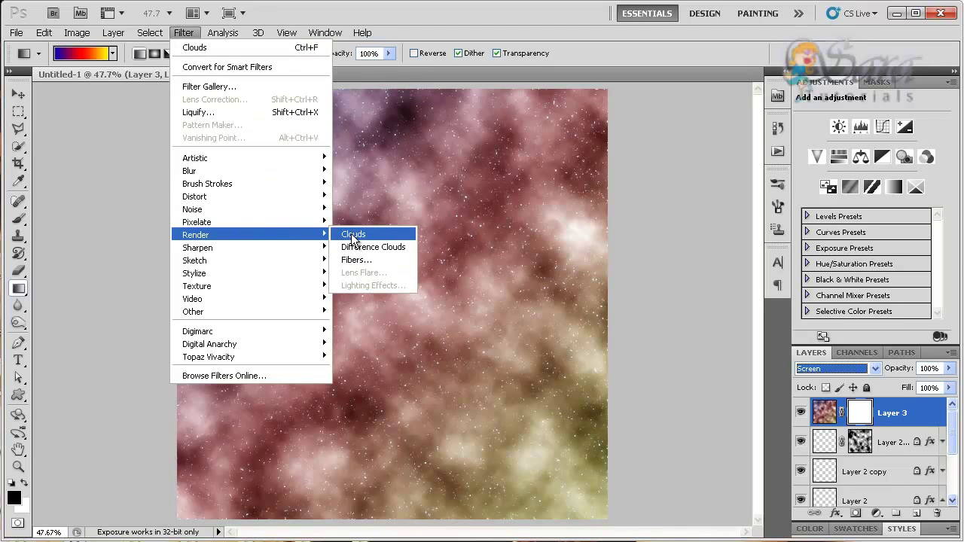
pyautogui.click(352, 235)
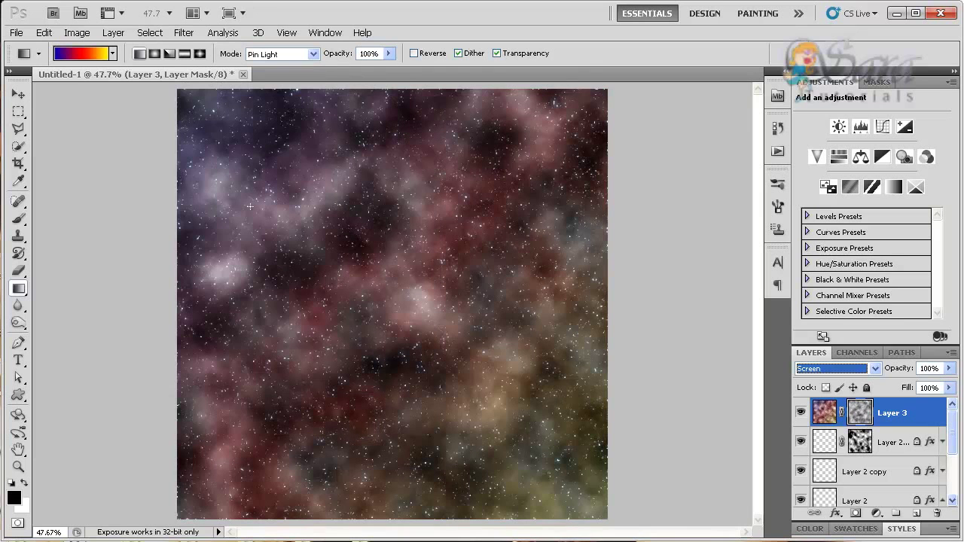
# - Apply Levels to Layer 3's mask with input levels 70, 0.57 and 208
pyautogui.click(77, 32)
pyautogui.moveTo(95, 68)
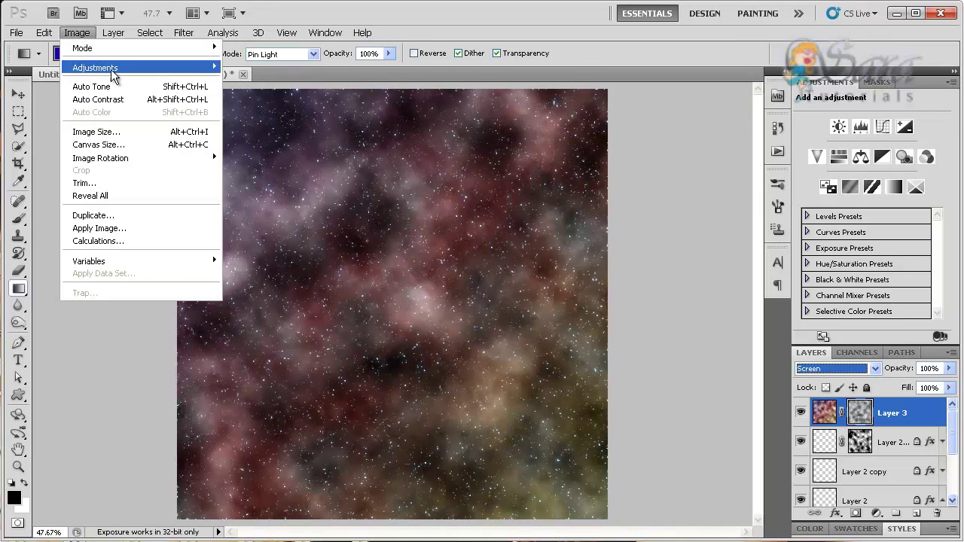
pyautogui.click(248, 80)
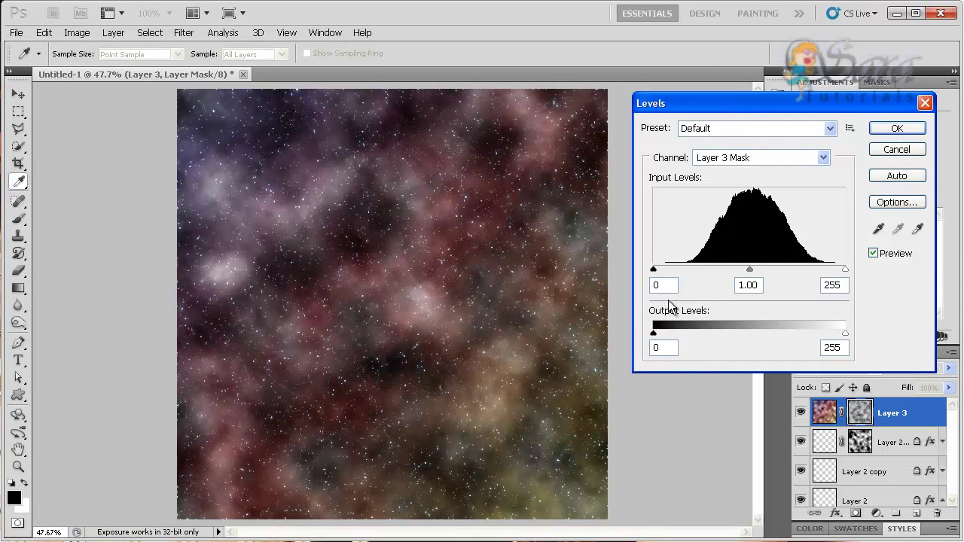
pyautogui.moveTo(654, 270); pyautogui.dragTo(705, 271)
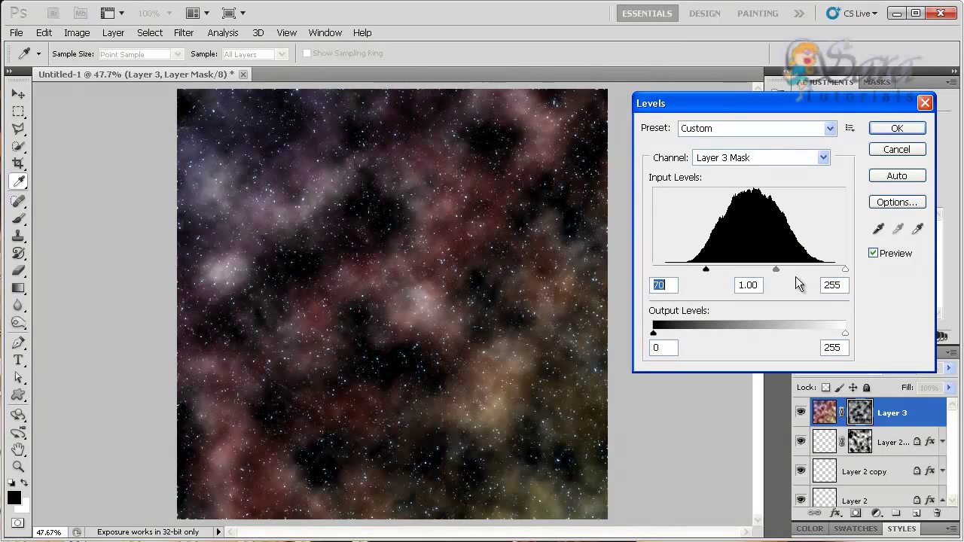
pyautogui.moveTo(777, 269); pyautogui.dragTo(796, 270)
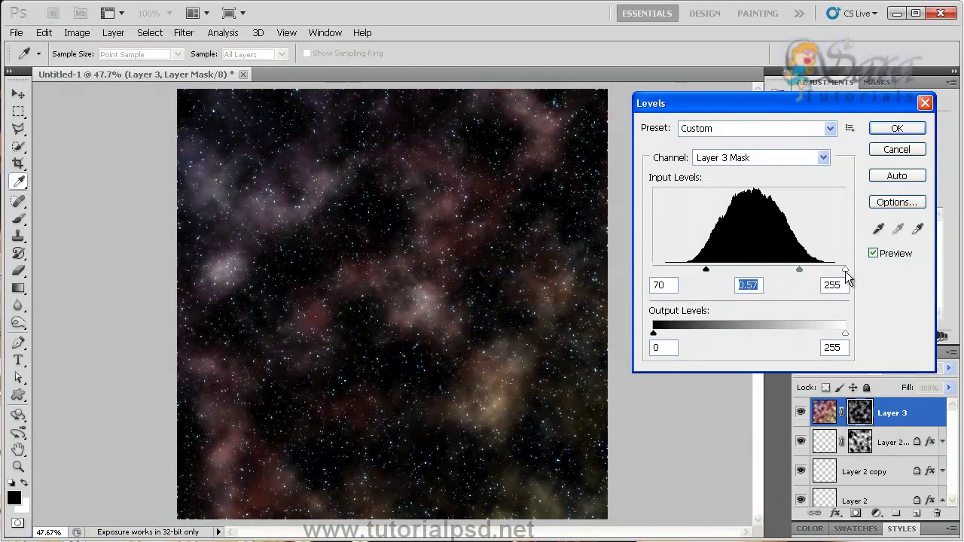
pyautogui.moveTo(849, 269); pyautogui.dragTo(812, 277)
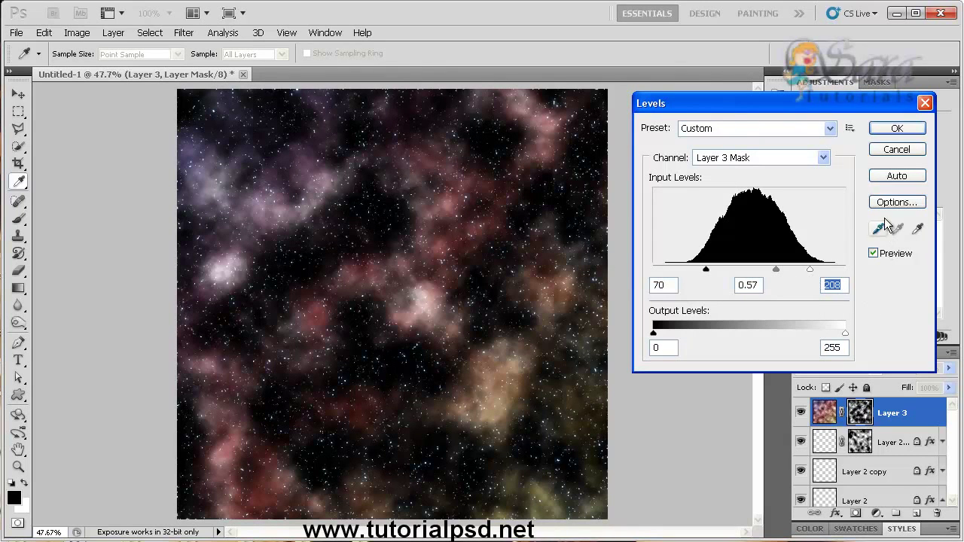
pyautogui.click(896, 130)
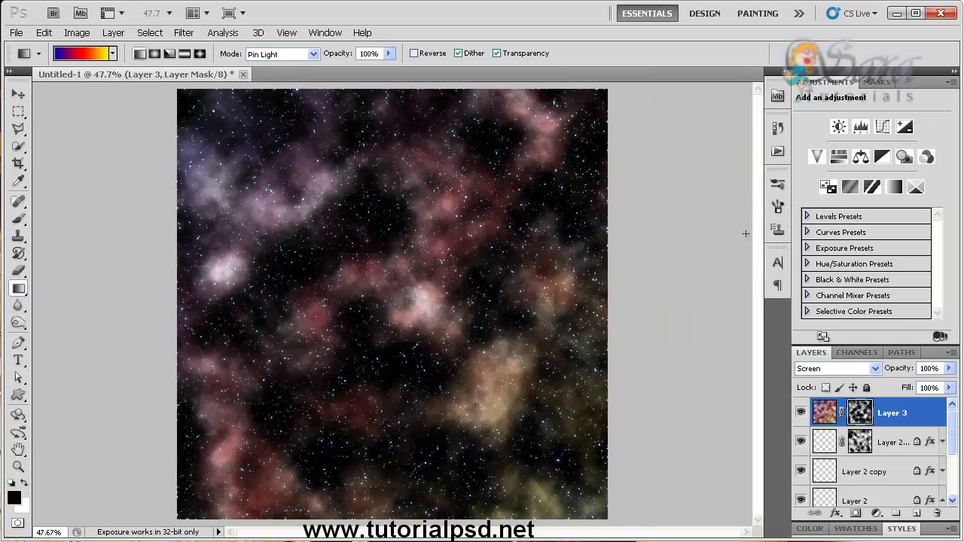
# - Apply a Zoom Radial Blur of amount 59 to Layer 3's image twice
pyautogui.click(824, 412)
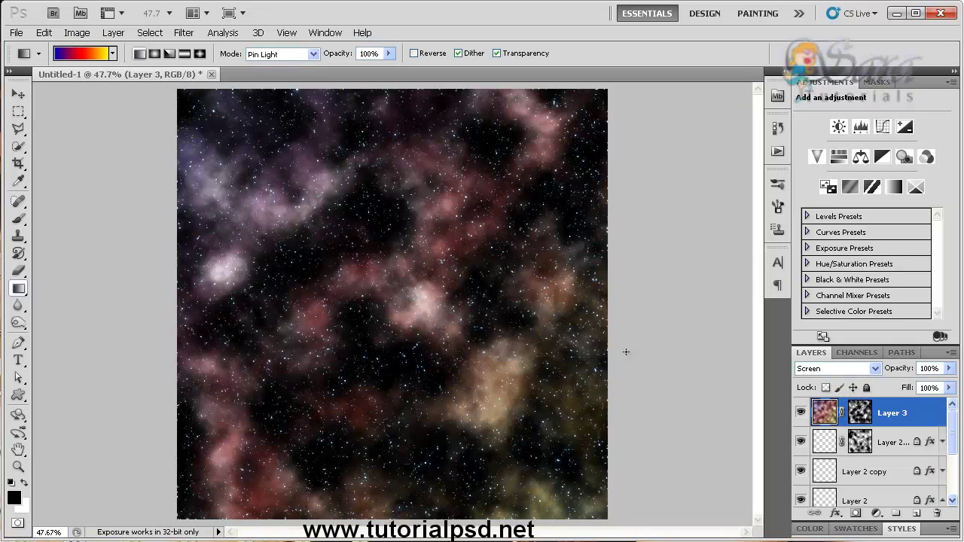
pyautogui.click(183, 31)
pyautogui.moveTo(189, 171)
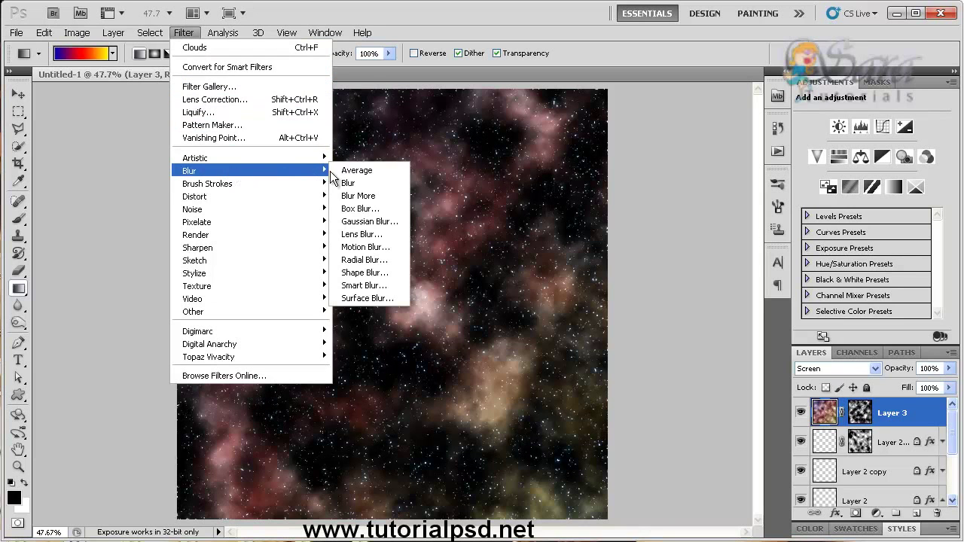
pyautogui.click(379, 260)
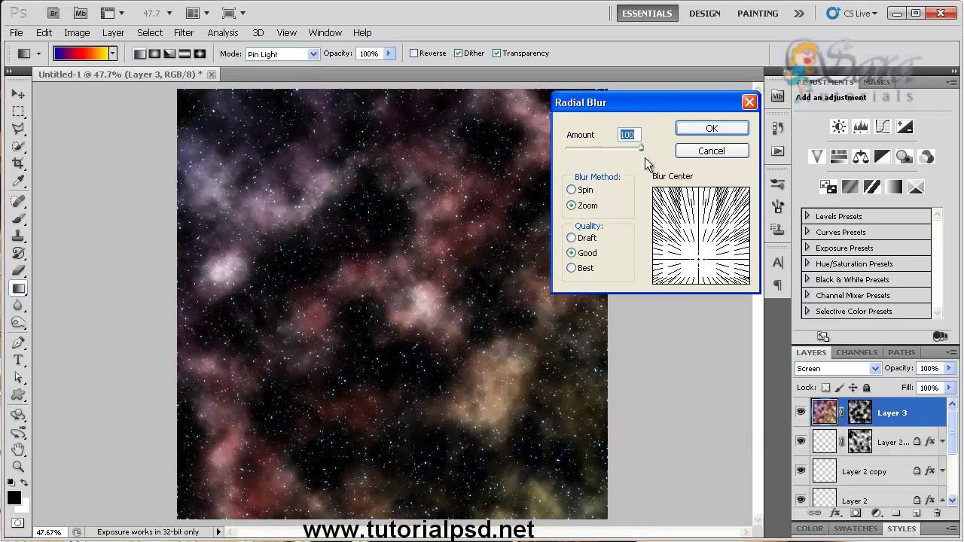
pyautogui.moveTo(641, 149)
pyautogui.mouseDown()
pyautogui.moveTo(608, 150)
pyautogui.moveTo(644, 149)
pyautogui.mouseUp()
pyautogui.click(711, 131)
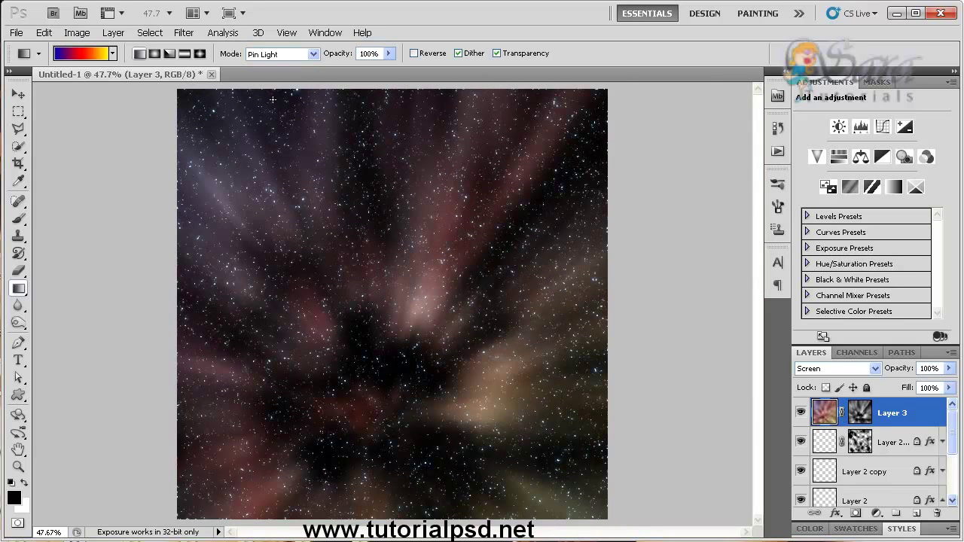
pyautogui.click(186, 32)
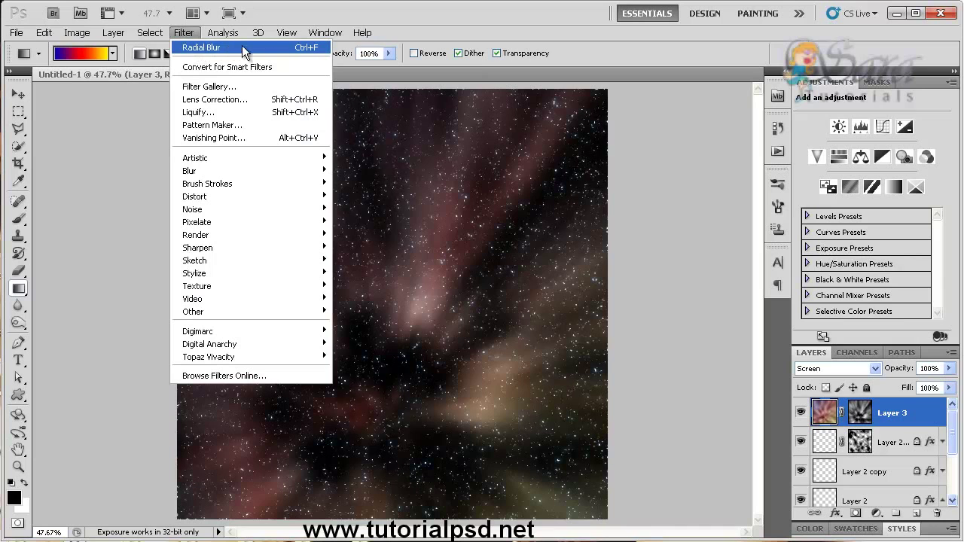
pyautogui.click(292, 47)
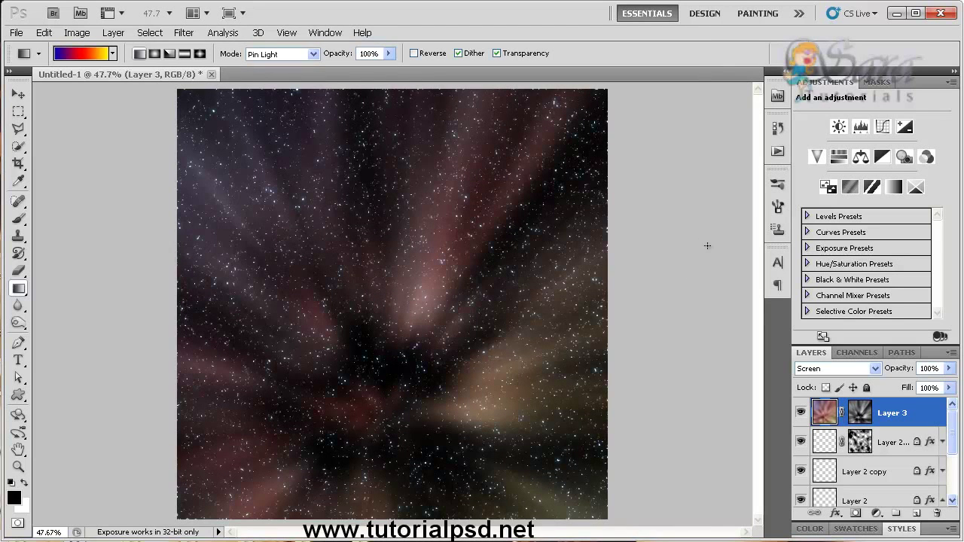
# - With Layer 3's mask selected, choose the Foreground to Transparent gradient
pyautogui.click(861, 413)
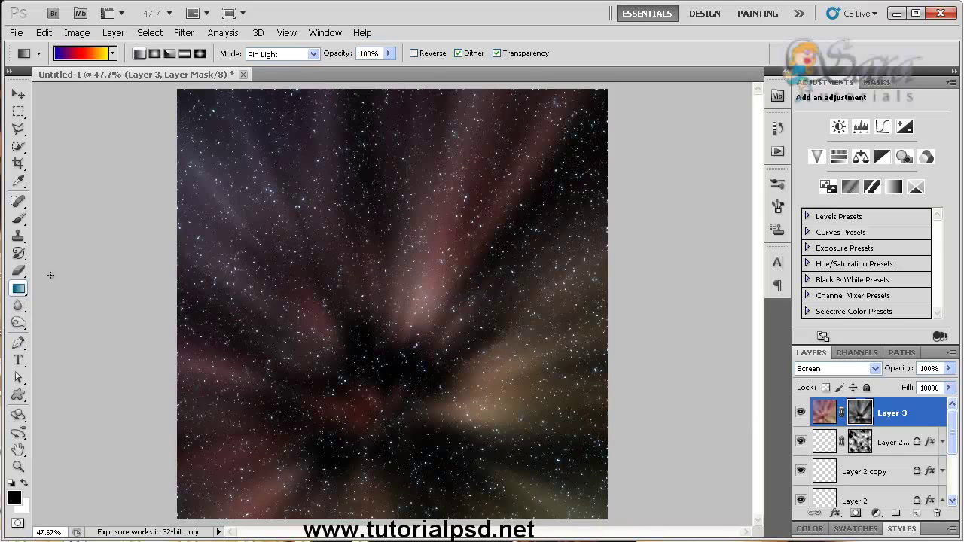
pyautogui.click(99, 56)
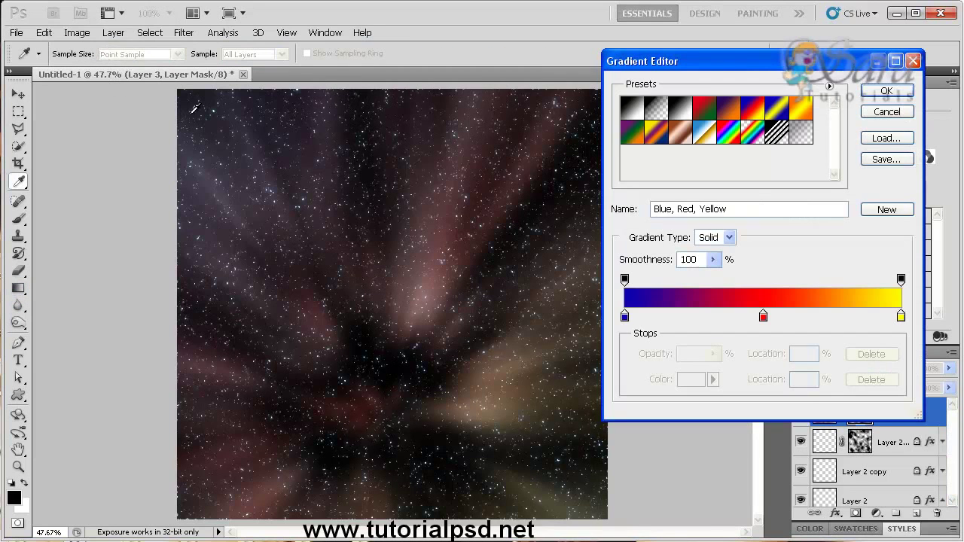
pyautogui.click(657, 110)
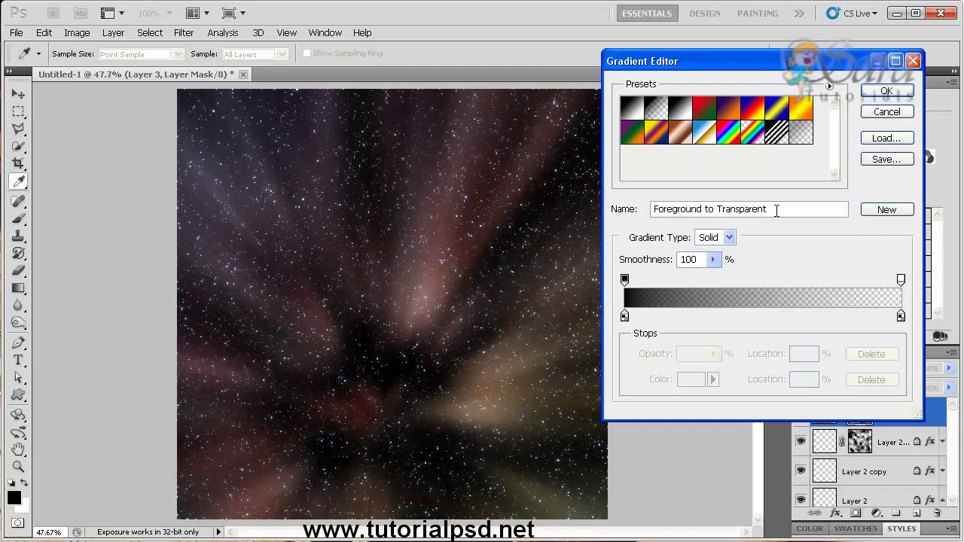
pyautogui.click(887, 91)
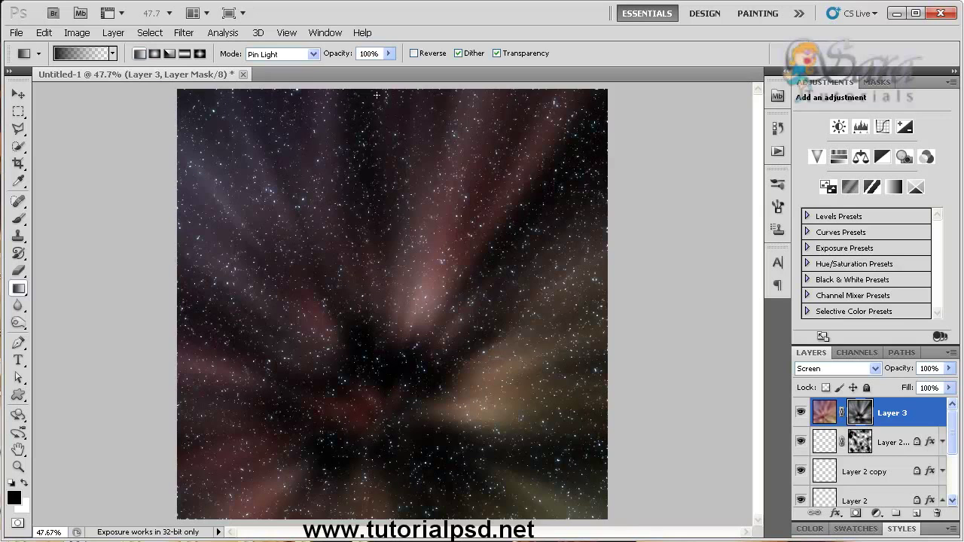
# - Drag gradients inward from the top, bottom, right and left edges to fade the nebula
pyautogui.moveTo(382, 89); pyautogui.dragTo(384, 231)
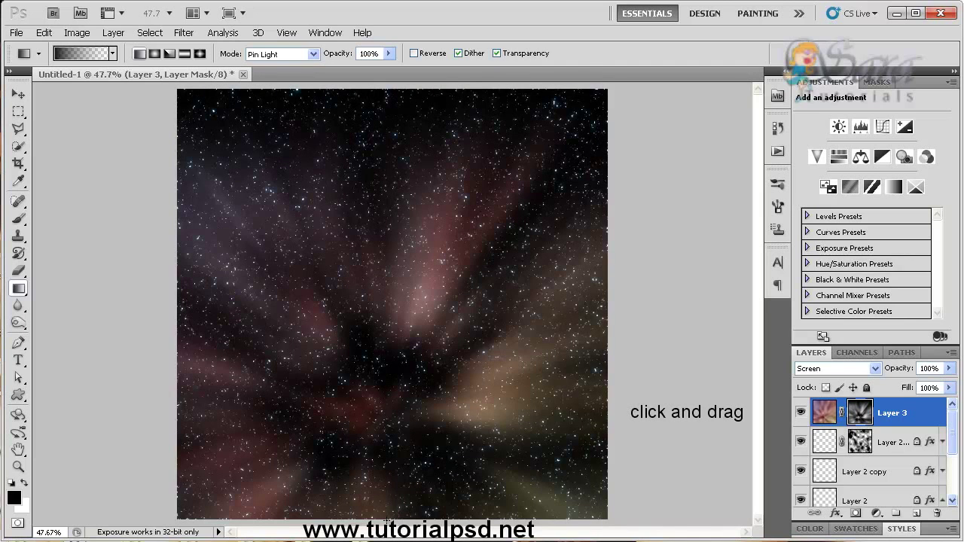
pyautogui.moveTo(383, 517); pyautogui.dragTo(382, 451)
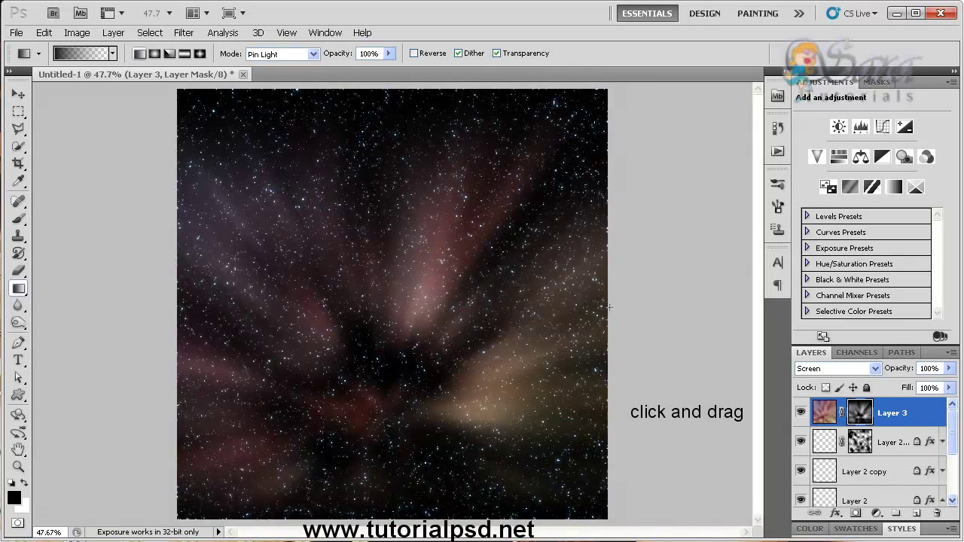
pyautogui.moveTo(622, 307); pyautogui.dragTo(585, 308)
pyautogui.moveTo(167, 317); pyautogui.dragTo(220, 317)
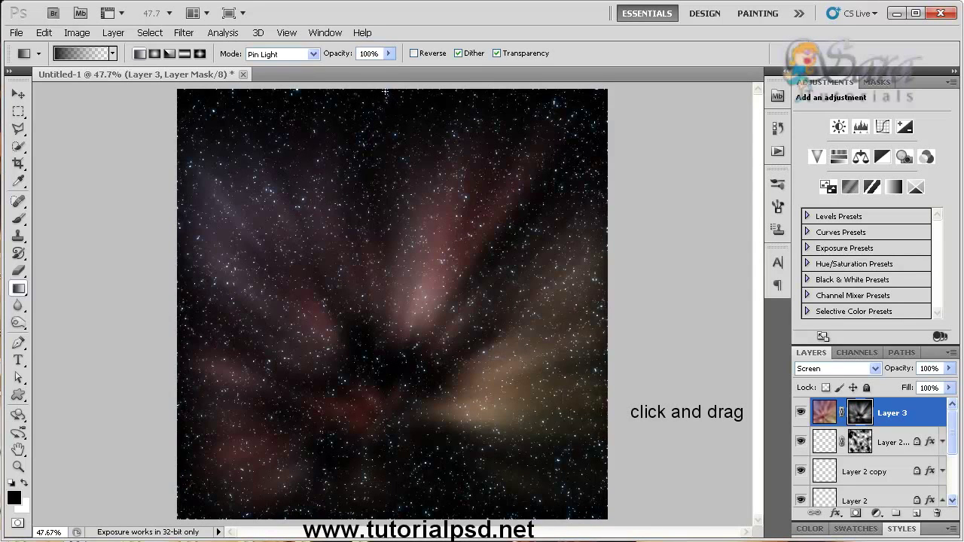
pyautogui.moveTo(379, 88); pyautogui.dragTo(378, 233)
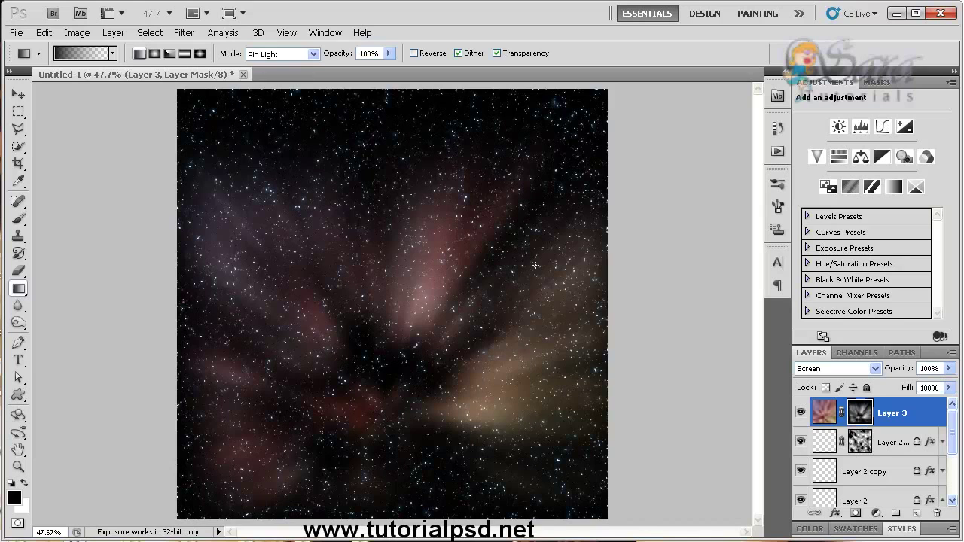